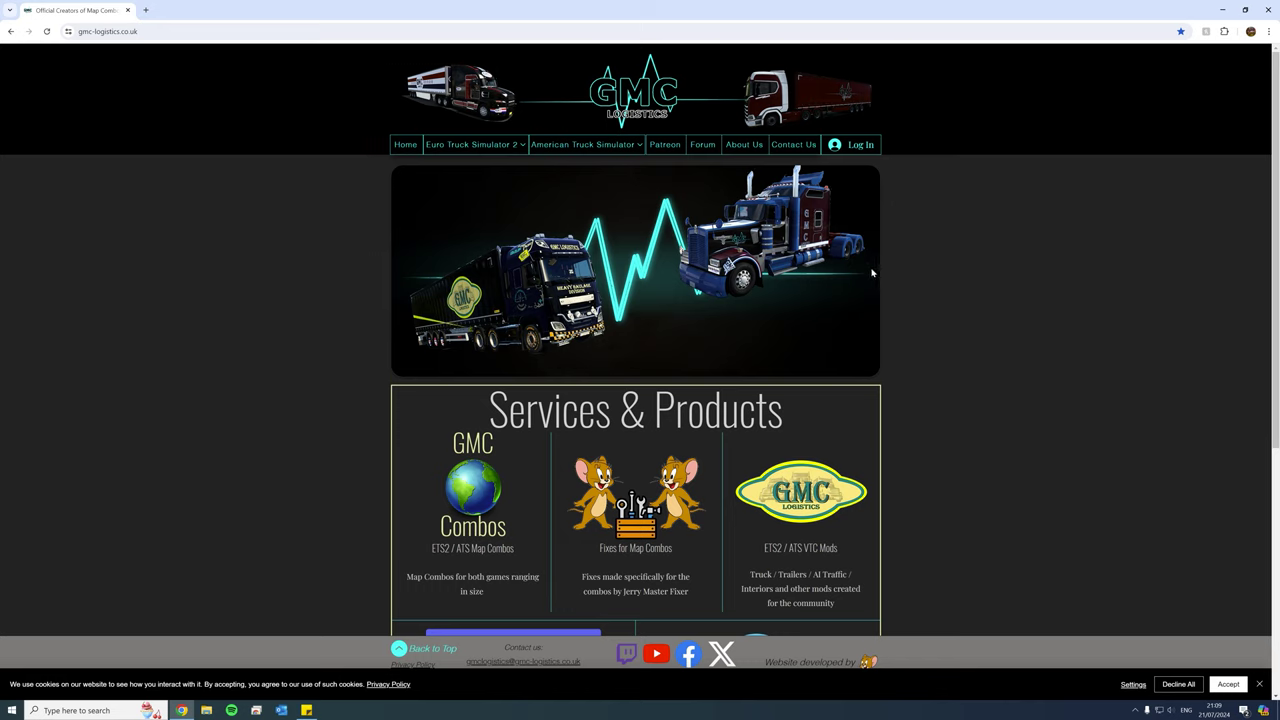
Go to Euro Truck Simulator 2 > Map Combos > 1.49 to list Ultimate Combo and AfroEuroAsia Combo
{"action": "mouse_move", "coordinate": [487, 147]}
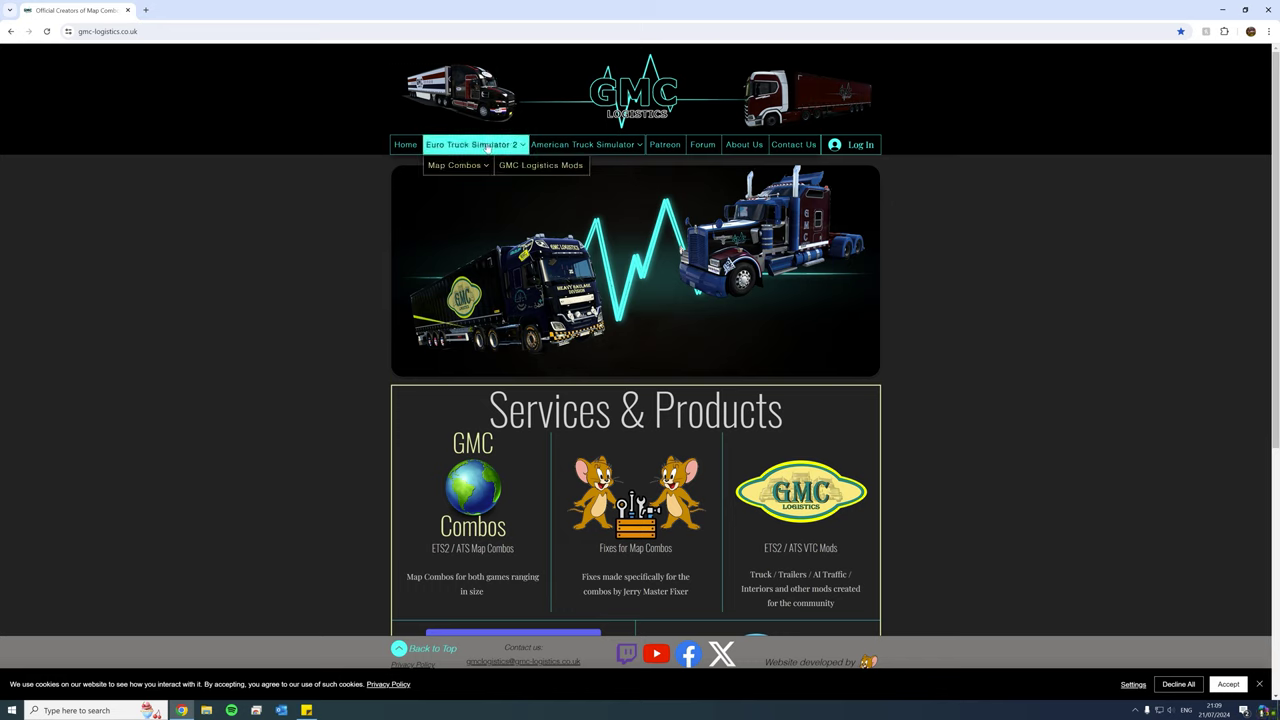
{"action": "mouse_move", "coordinate": [595, 146]}
{"action": "mouse_move", "coordinate": [465, 171]}
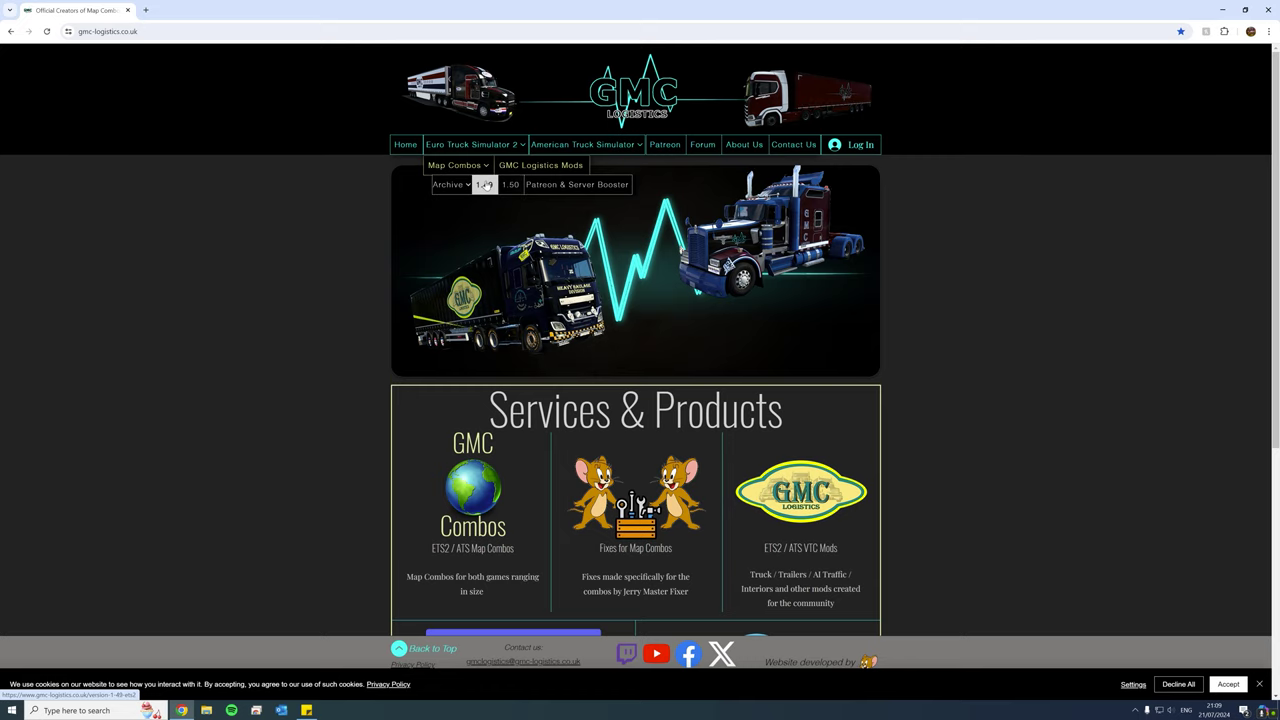
{"action": "left_click", "coordinate": [484, 186]}
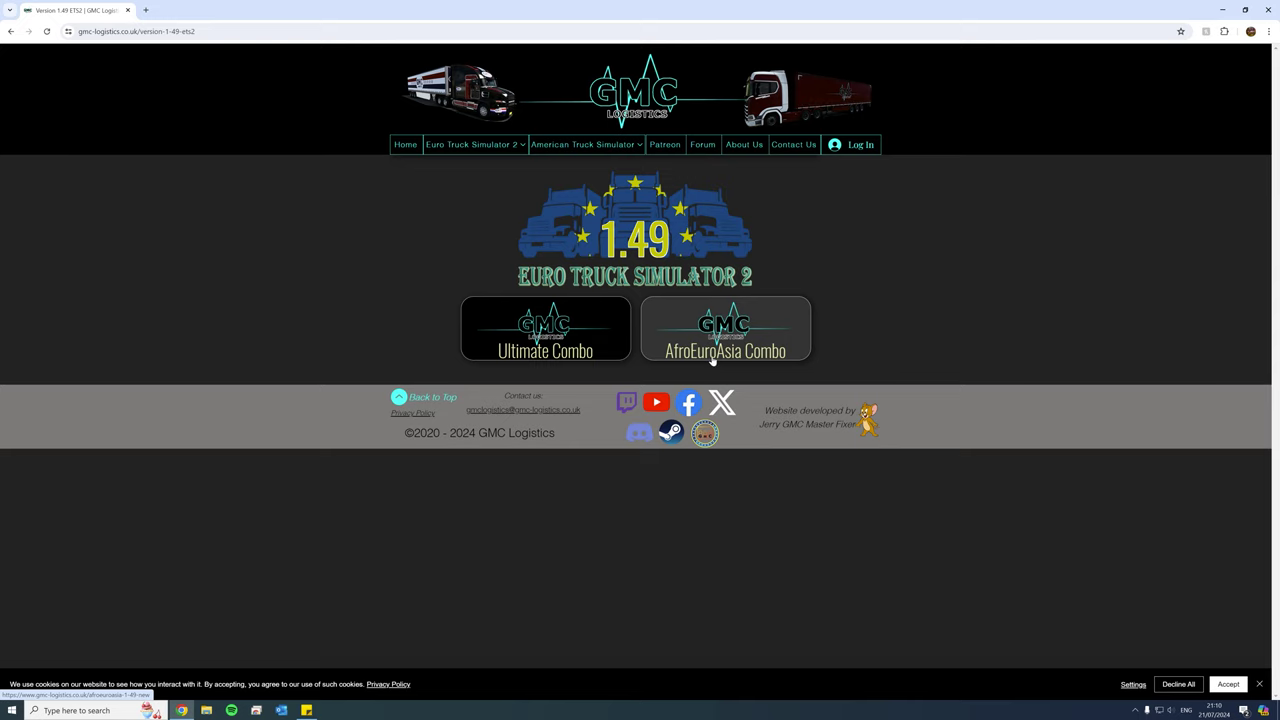
Open the Ultimate Combo 1.49 page and look over its Filters and Maps sections
{"action": "left_click", "coordinate": [583, 333]}
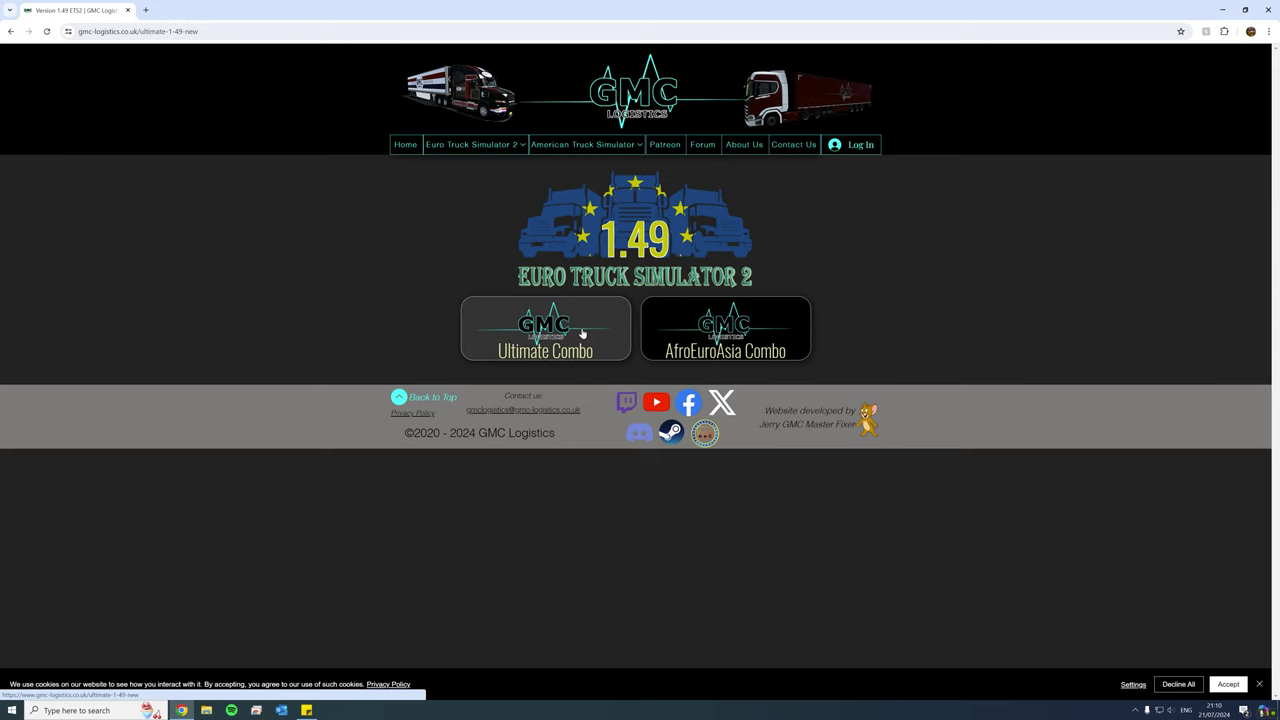
{"action": "scroll", "coordinate": [788, 250], "scroll_direction": "down", "scroll_amount": 4}
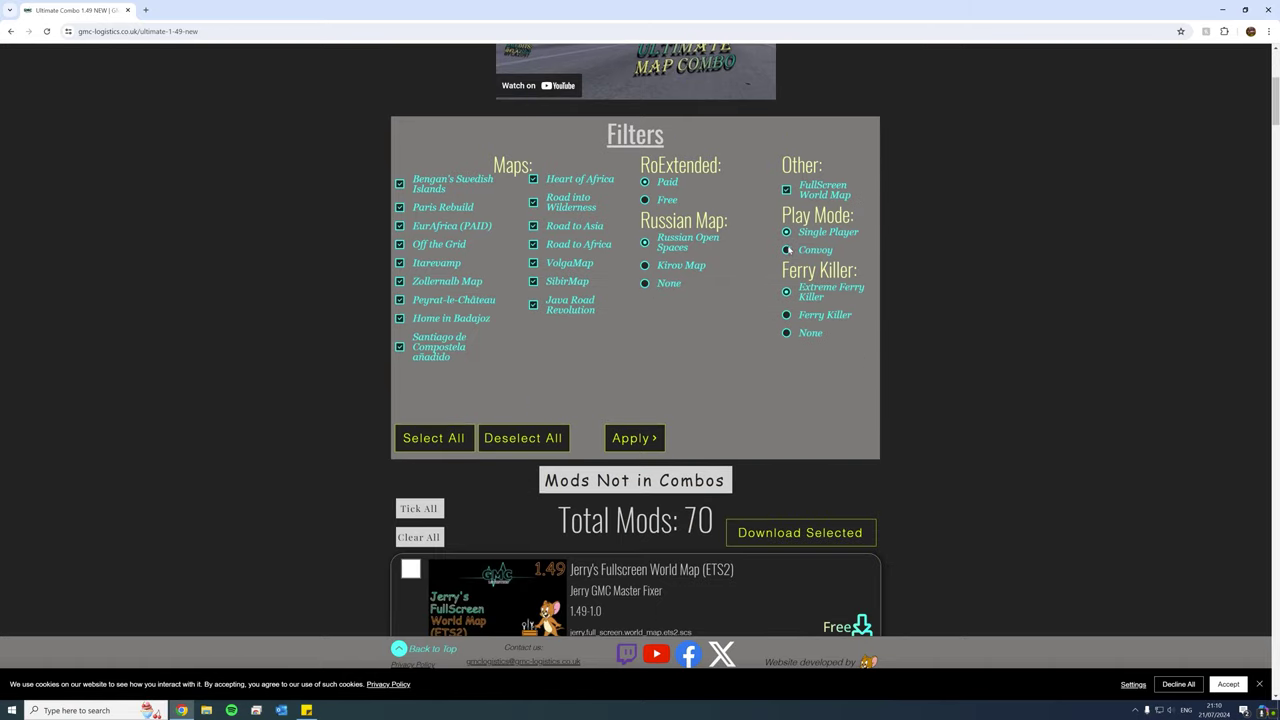
{"action": "left_click_drag", "start_coordinate": [397, 162], "coordinate": [606, 125]}
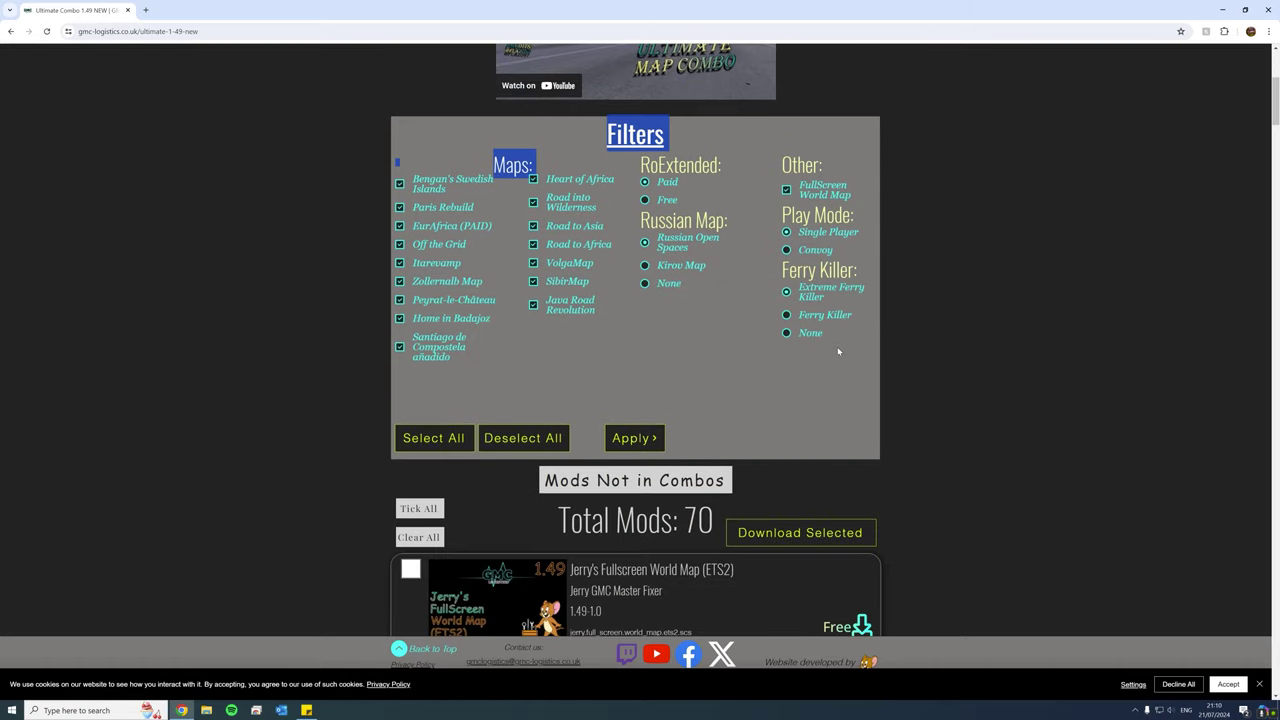
{"action": "scroll", "coordinate": [760, 350], "scroll_direction": "up", "scroll_amount": 3}
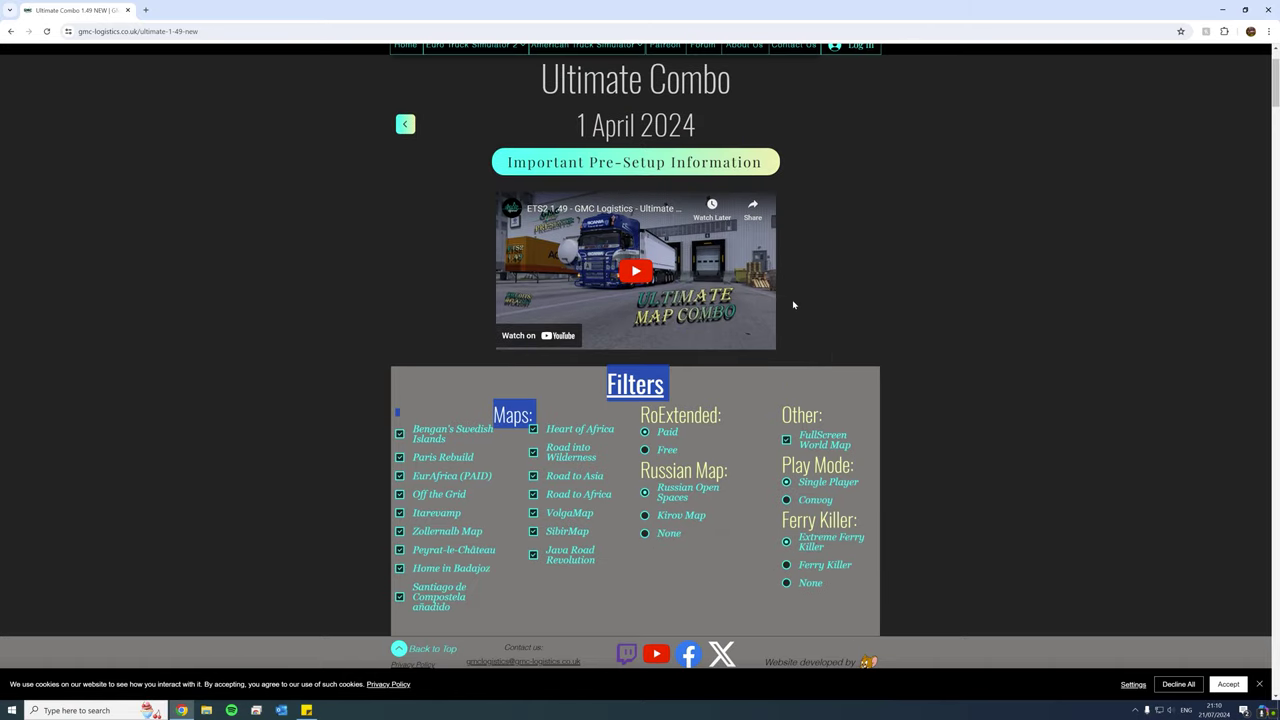
{"action": "left_click_drag", "start_coordinate": [534, 83], "coordinate": [680, 80]}
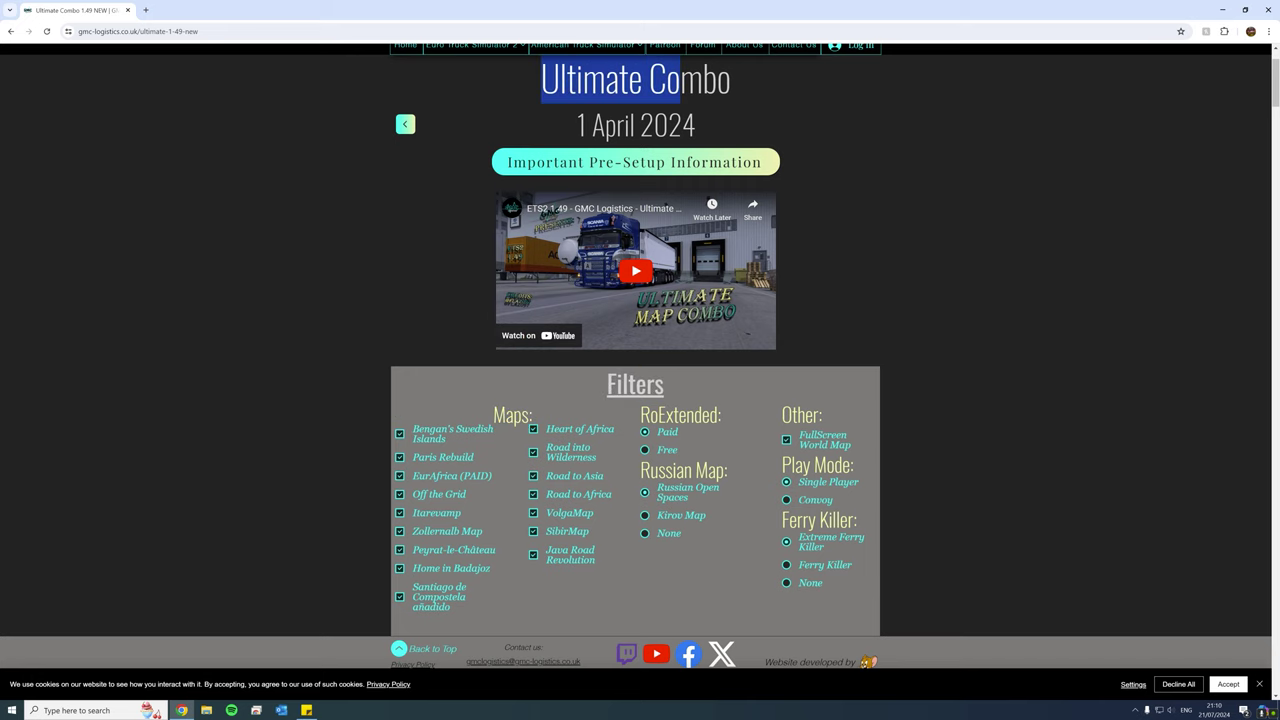
{"action": "left_click", "coordinate": [945, 202]}
{"action": "scroll", "coordinate": [937, 203], "scroll_direction": "down", "scroll_amount": 3}
Exclude EurAfrica (PAID) and Heart of Africa from the map filters and apply, leaving 61 mods
{"action": "left_click", "coordinate": [400, 184]}
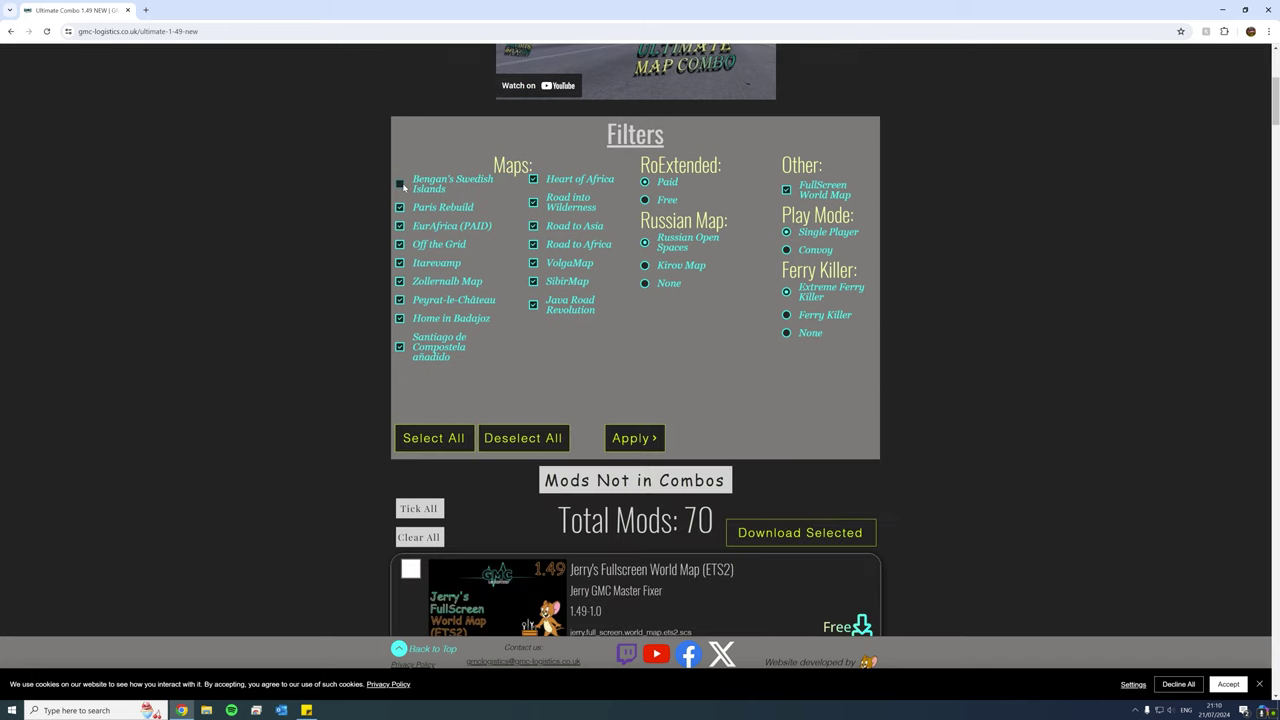
{"action": "left_click", "coordinate": [400, 207]}
{"action": "left_click", "coordinate": [400, 226]}
{"action": "left_click", "coordinate": [400, 207]}
{"action": "left_click", "coordinate": [400, 184]}
{"action": "left_click", "coordinate": [587, 246]}
{"action": "left_click", "coordinate": [532, 180]}
{"action": "left_click", "coordinate": [630, 438]}
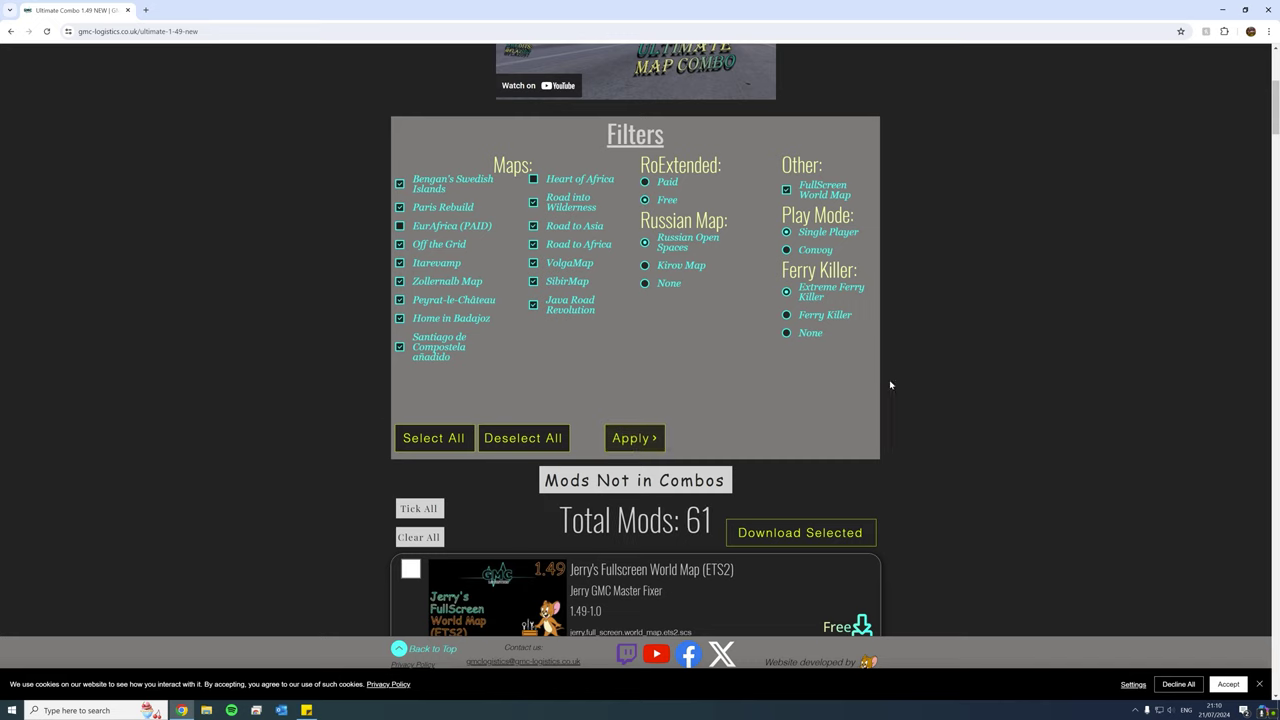
{"action": "scroll", "coordinate": [640, 298], "scroll_direction": "down", "scroll_amount": 3}
{"action": "left_click_drag", "start_coordinate": [563, 270], "coordinate": [712, 270]}
{"action": "left_click", "coordinate": [720, 300]}
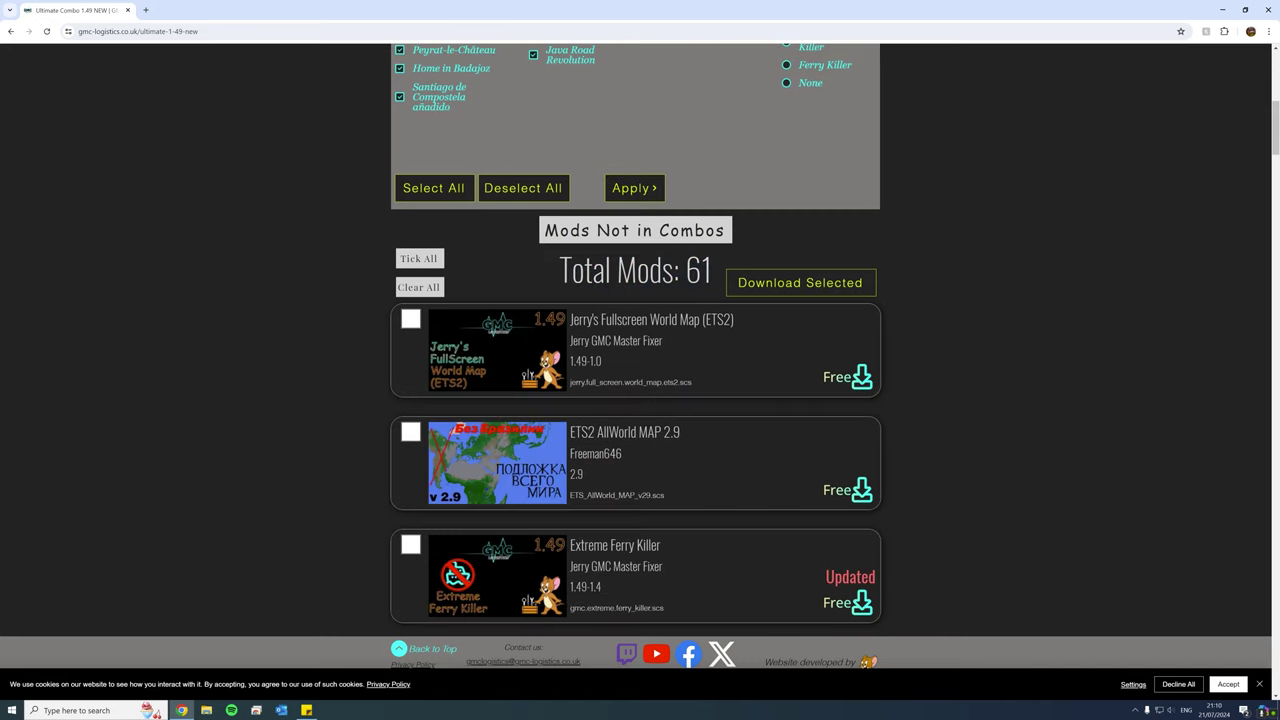
{"action": "scroll", "coordinate": [943, 283], "scroll_direction": "down", "scroll_amount": 2}
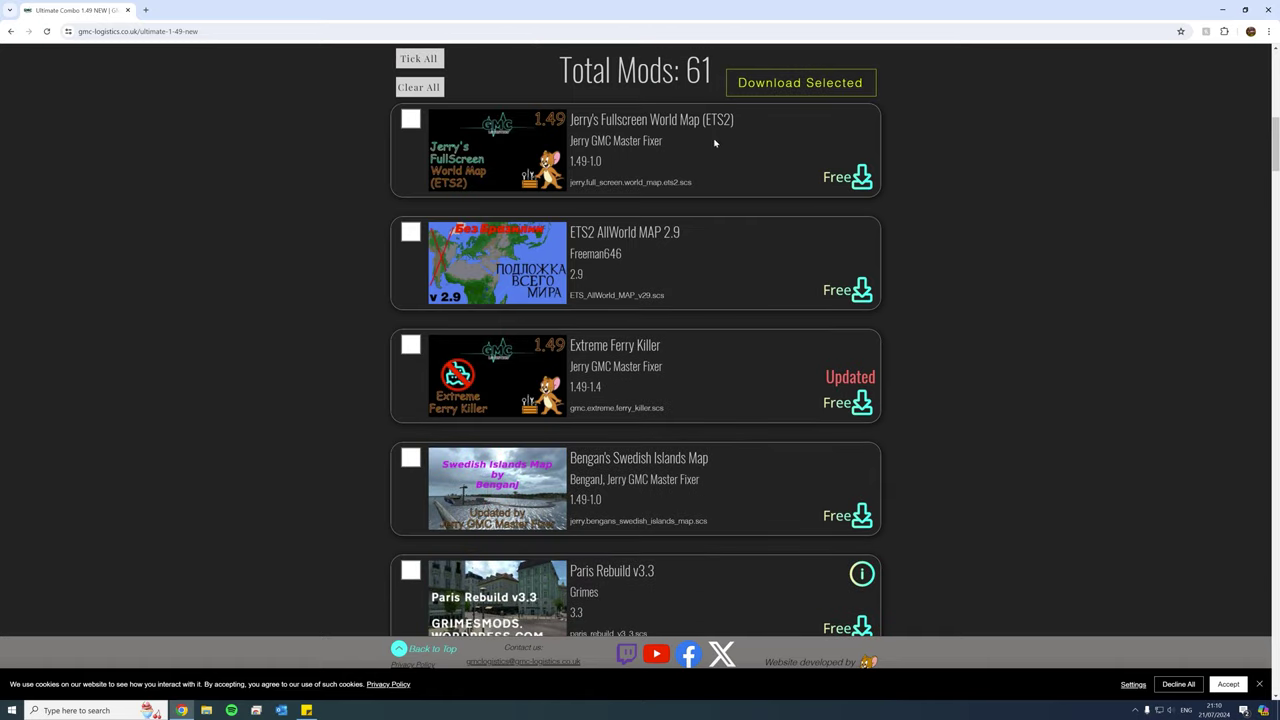
{"action": "scroll", "coordinate": [703, 206], "scroll_direction": "down", "scroll_amount": 4}
{"action": "scroll", "coordinate": [703, 240], "scroll_direction": "down", "scroll_amount": 11}
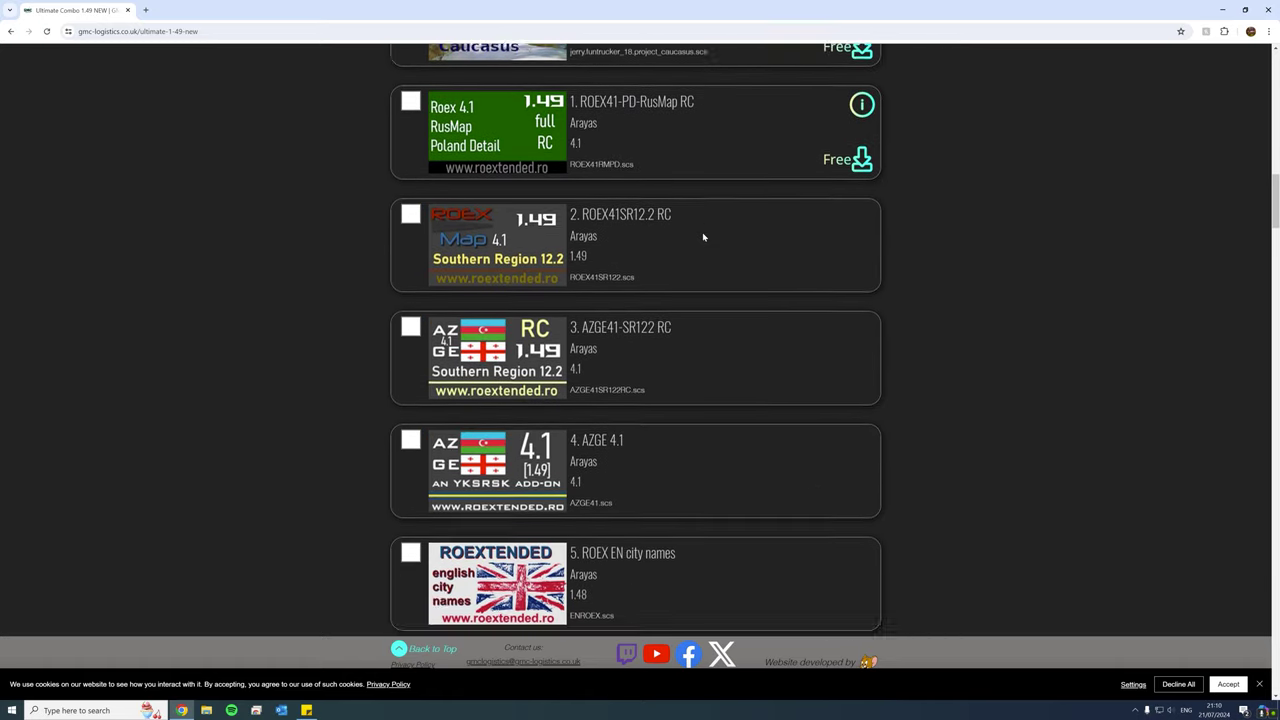
{"action": "scroll", "coordinate": [701, 250], "scroll_direction": "down", "scroll_amount": 14}
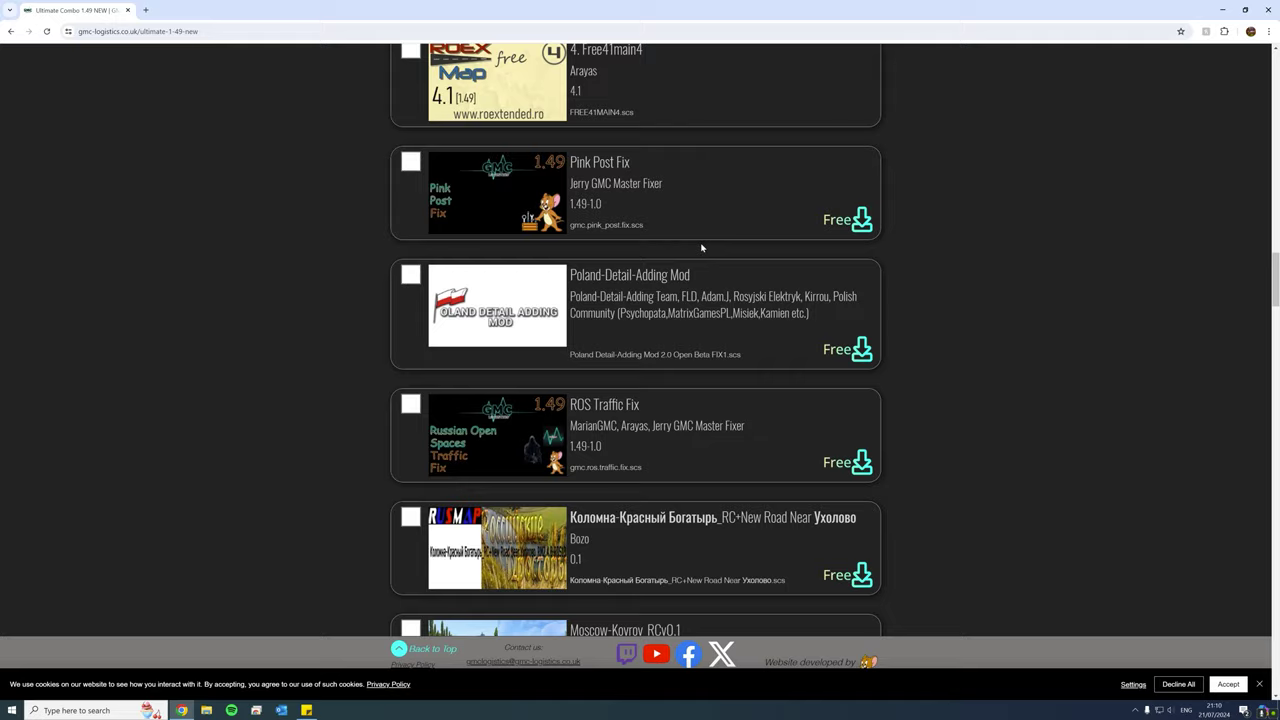
{"action": "scroll", "coordinate": [701, 251], "scroll_direction": "down", "scroll_amount": 5}
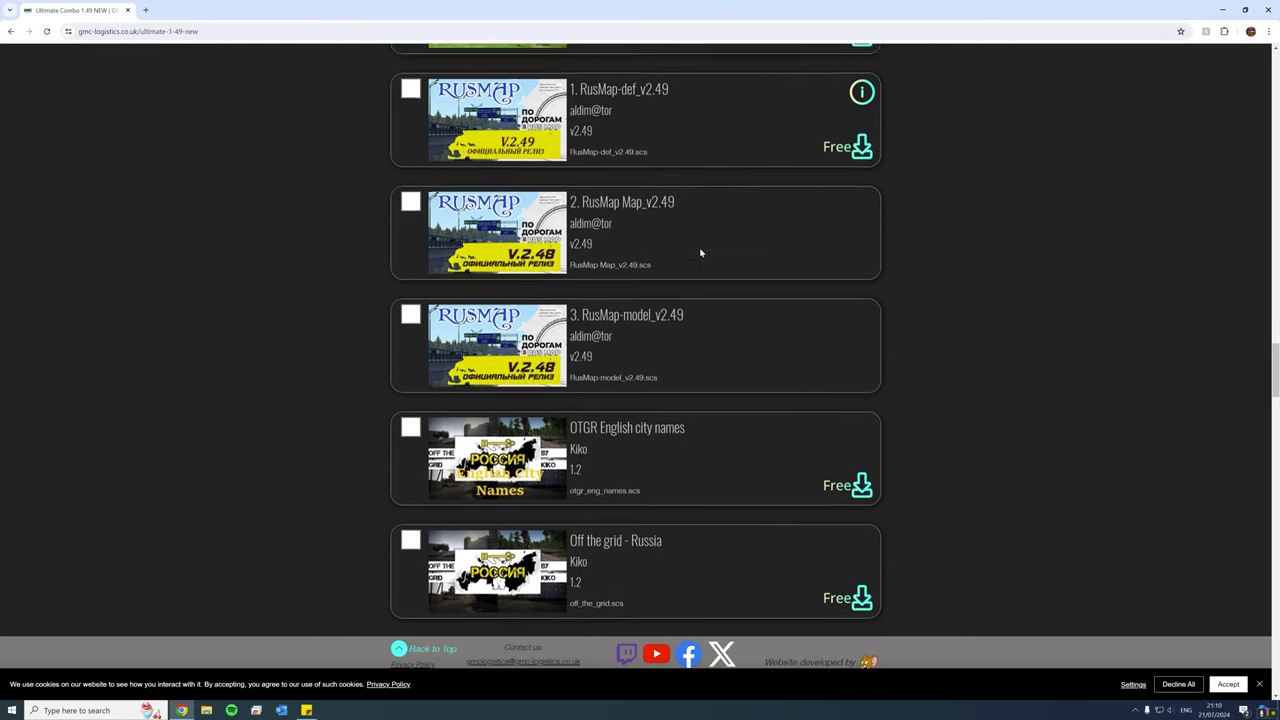
{"action": "scroll", "coordinate": [698, 270], "scroll_direction": "down", "scroll_amount": 6}
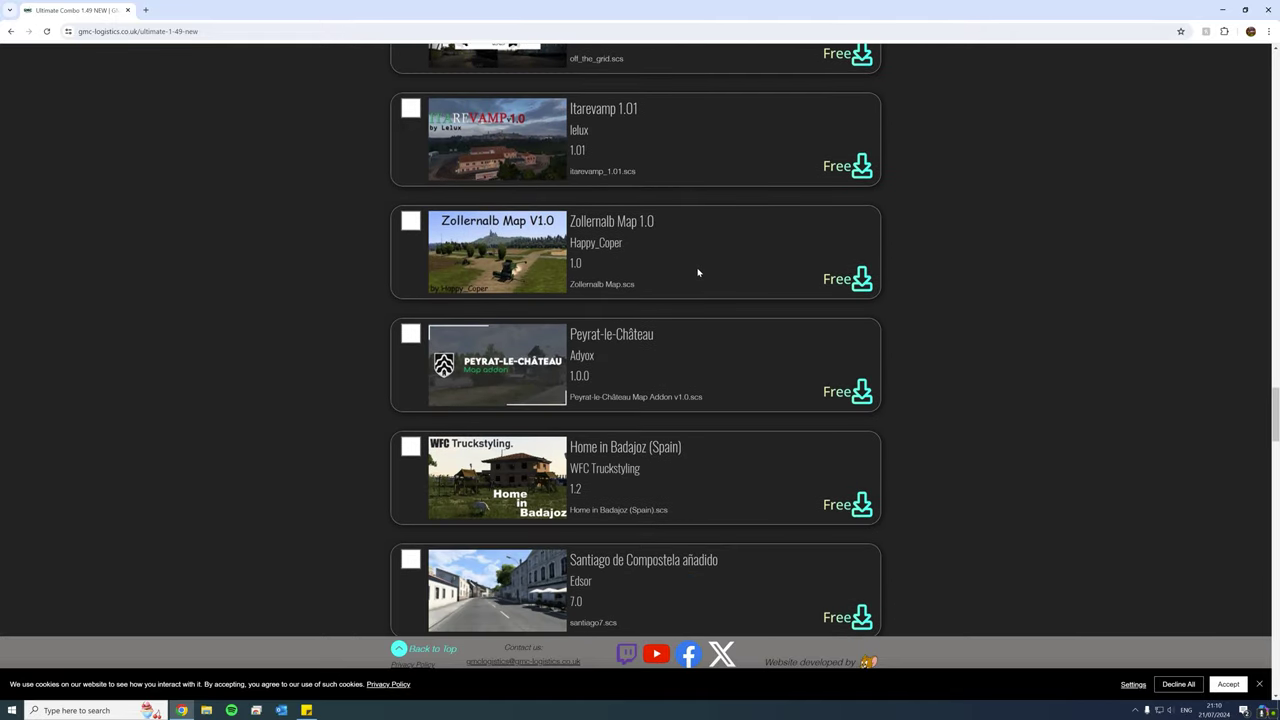
{"action": "scroll", "coordinate": [697, 280], "scroll_direction": "down", "scroll_amount": 2}
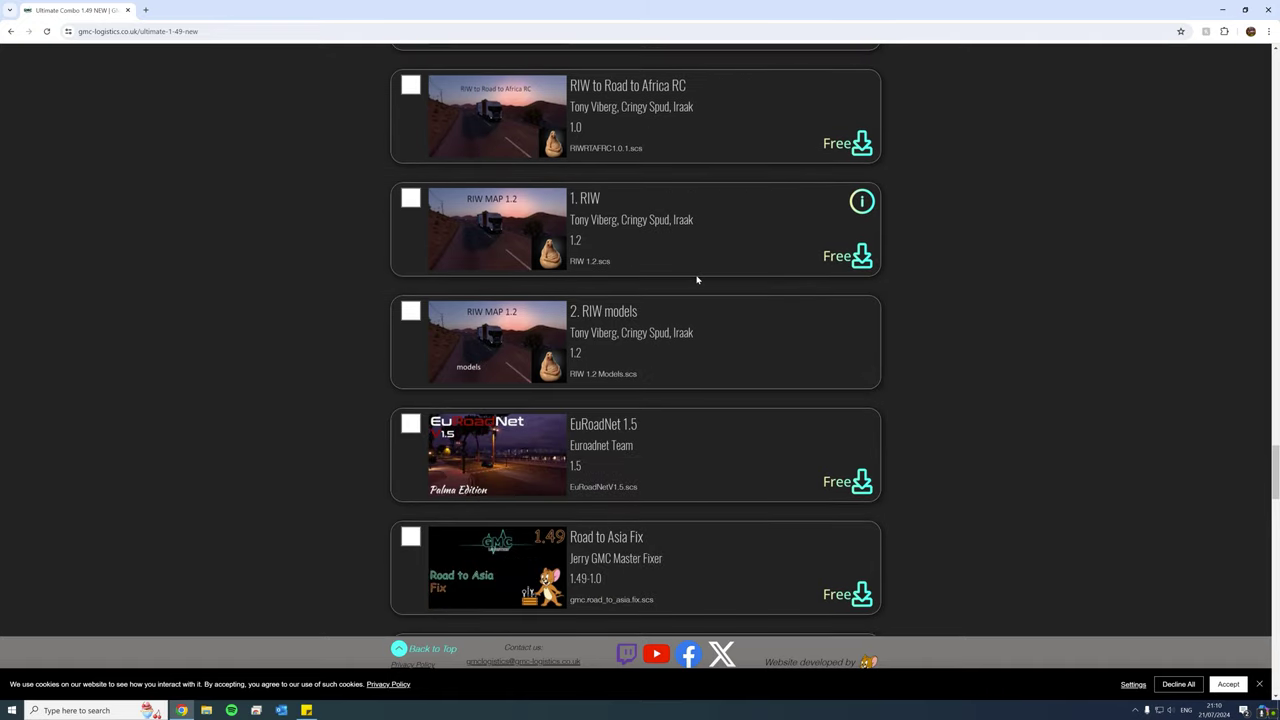
{"action": "scroll", "coordinate": [600, 175], "scroll_direction": "down", "scroll_amount": 2}
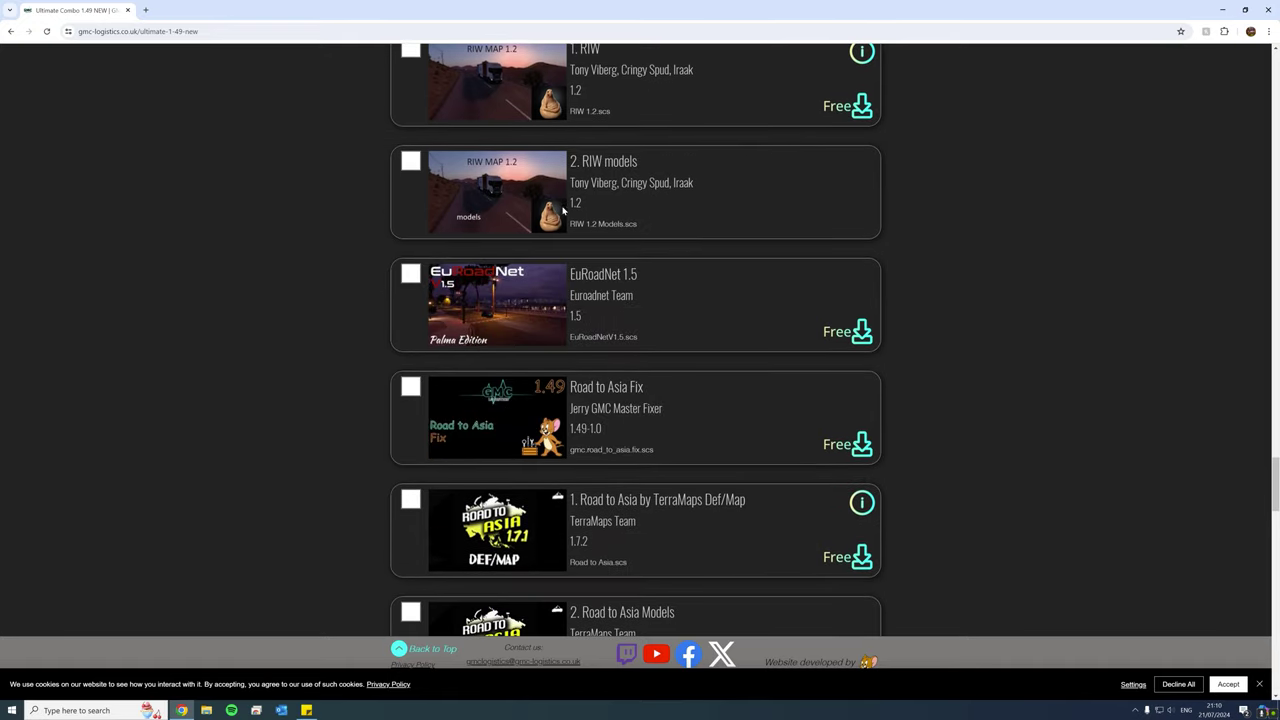
{"action": "scroll", "coordinate": [563, 210], "scroll_direction": "down", "scroll_amount": 4}
{"action": "scroll", "coordinate": [843, 351], "scroll_direction": "down", "scroll_amount": 4}
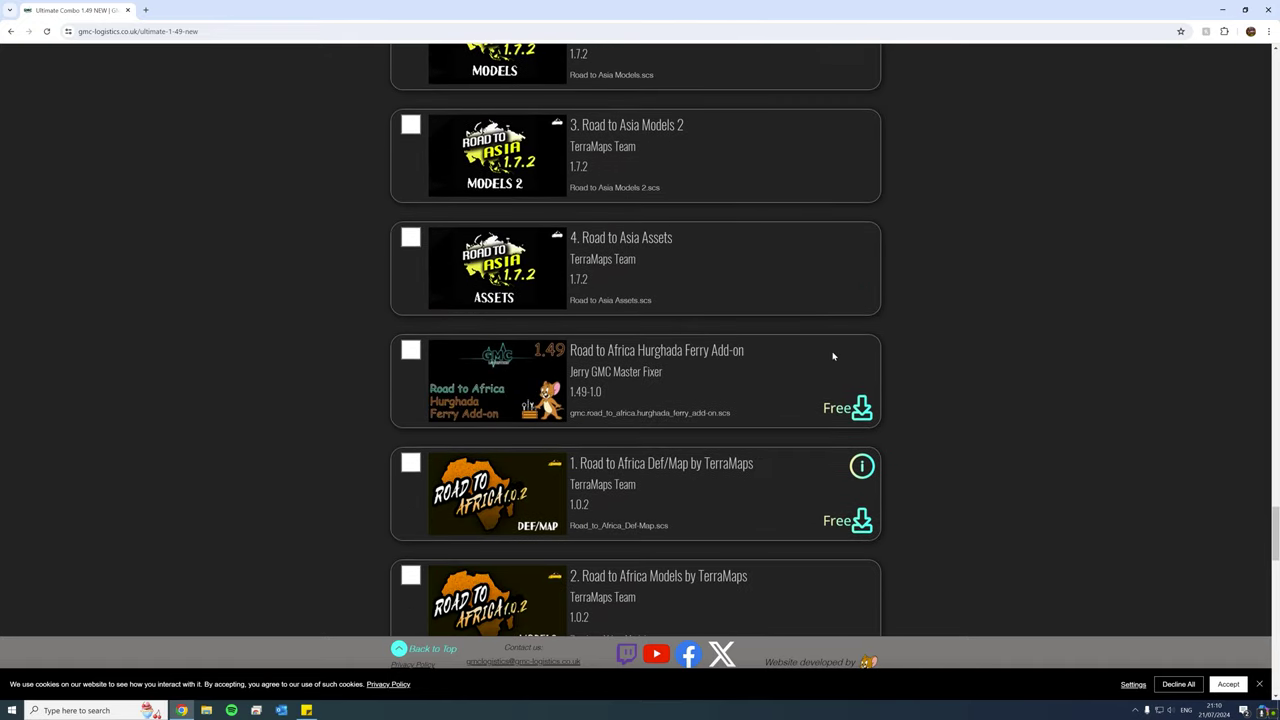
{"action": "scroll", "coordinate": [865, 360], "scroll_direction": "down", "scroll_amount": 2}
{"action": "scroll", "coordinate": [879, 364], "scroll_direction": "down", "scroll_amount": 3}
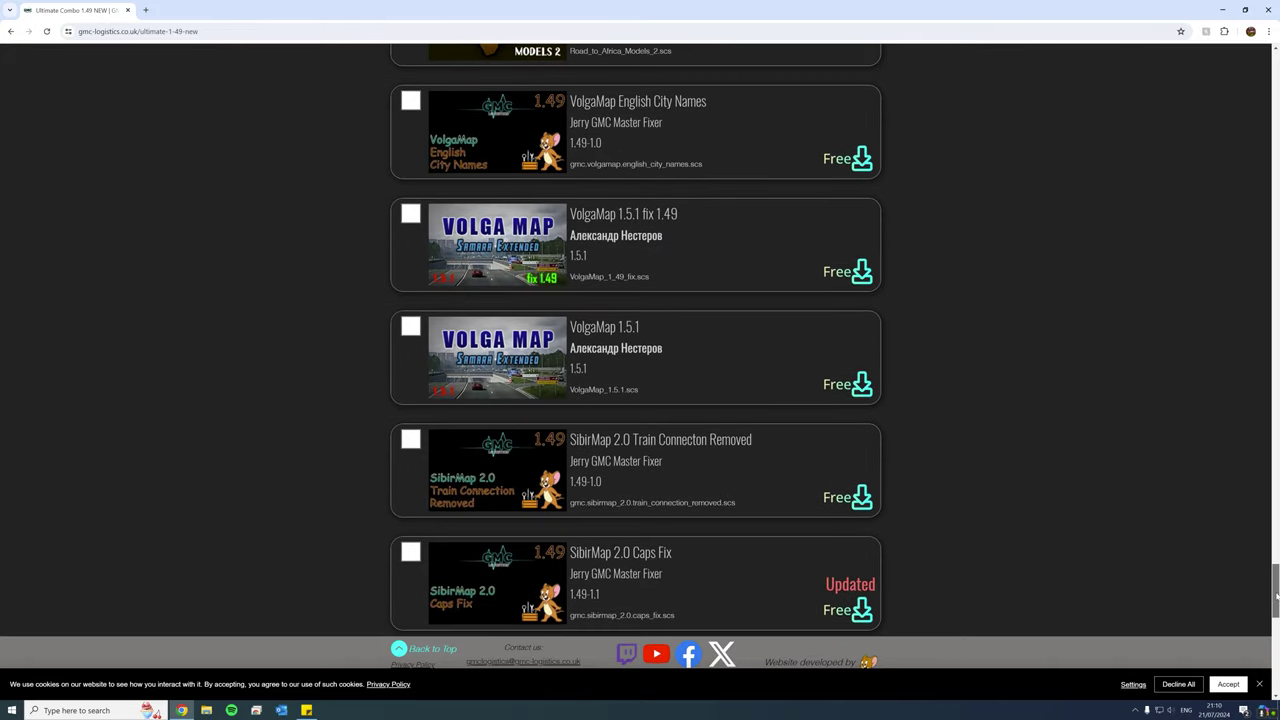
{"action": "left_click_drag", "start_coordinate": [1275, 590], "coordinate": [1259, 113]}
{"action": "scroll", "coordinate": [1190, 158], "scroll_direction": "down", "scroll_amount": 2}
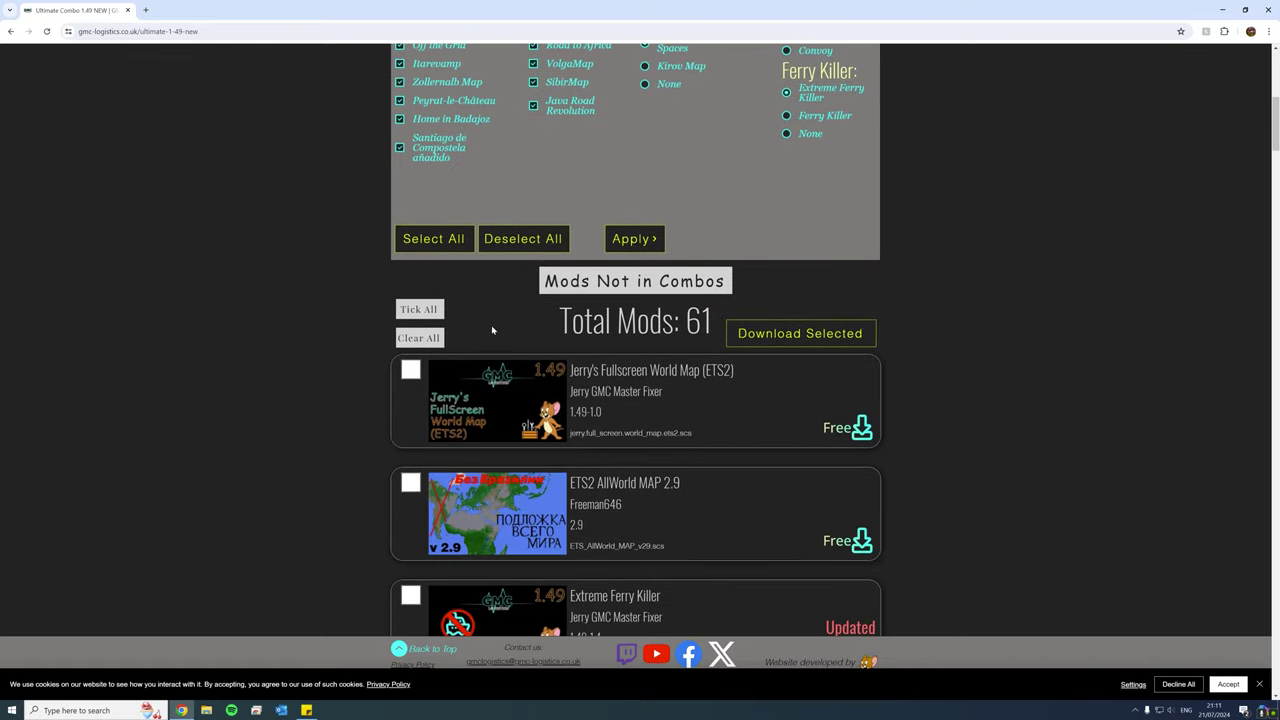
{"action": "left_click", "coordinate": [418, 309]}
{"action": "left_click", "coordinate": [792, 340]}
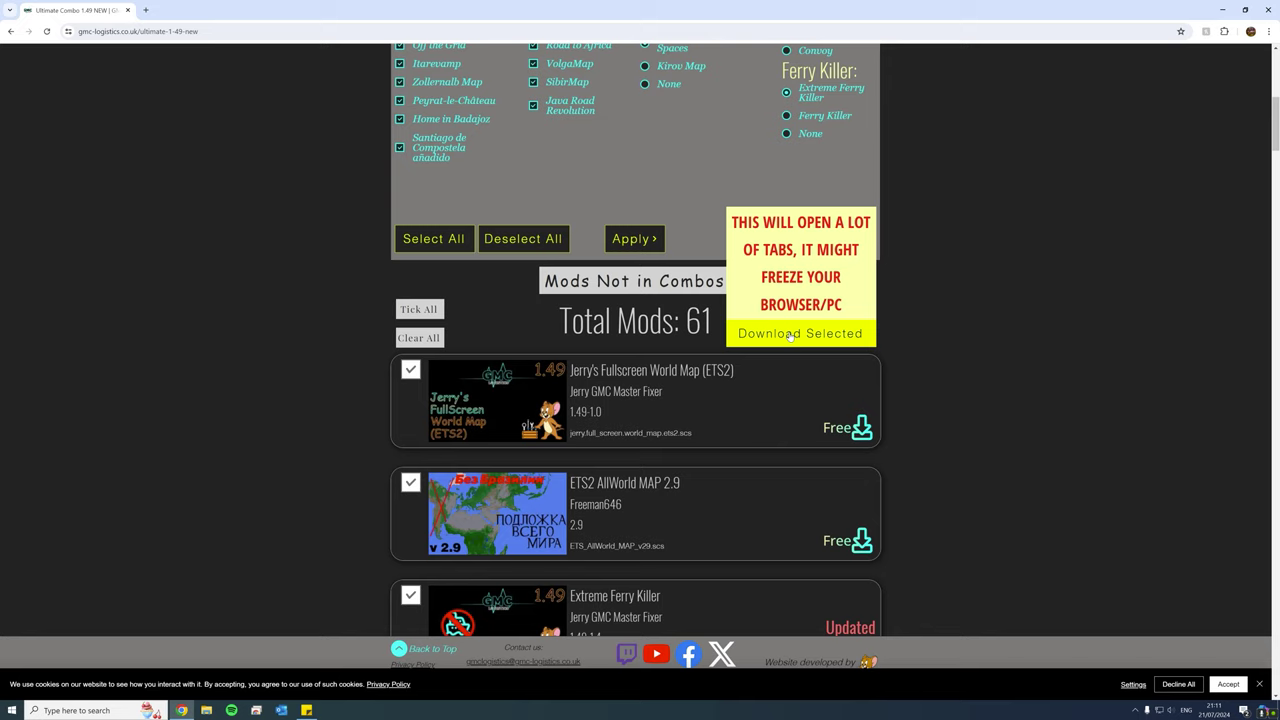
{"action": "scroll", "coordinate": [389, 262], "scroll_direction": "down", "scroll_amount": 2}
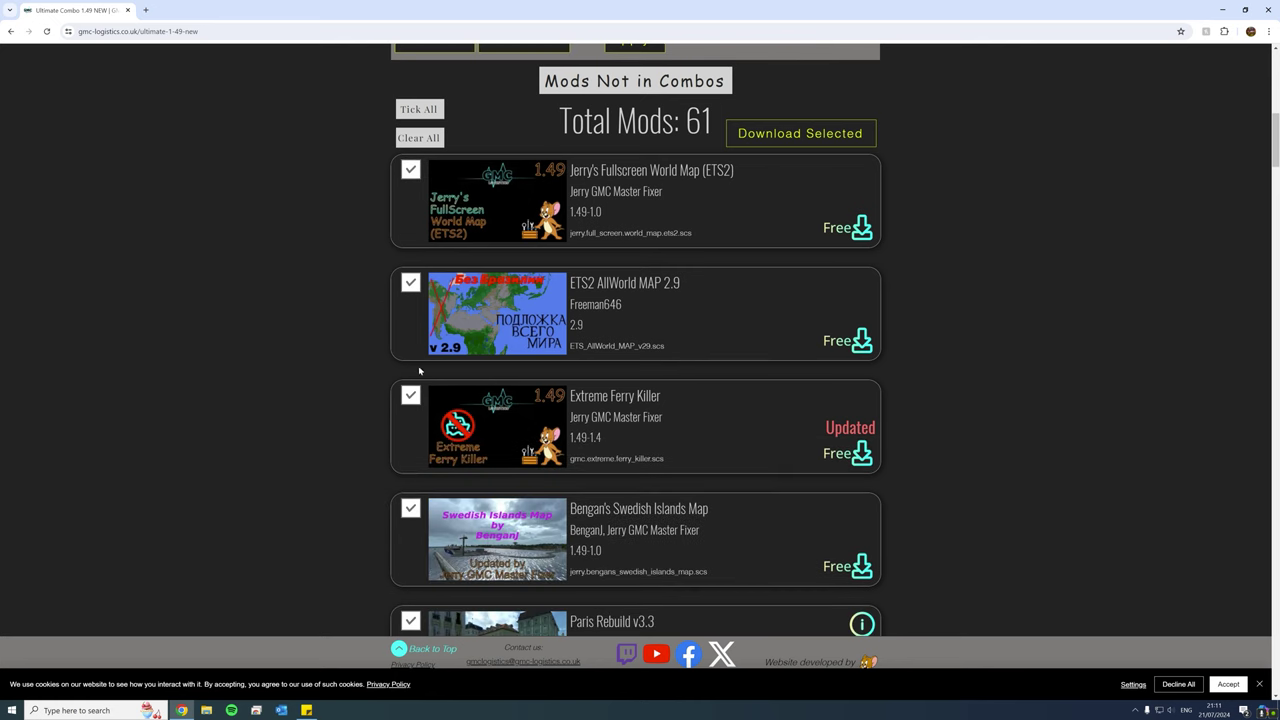
{"action": "scroll", "coordinate": [419, 371], "scroll_direction": "down", "scroll_amount": 5}
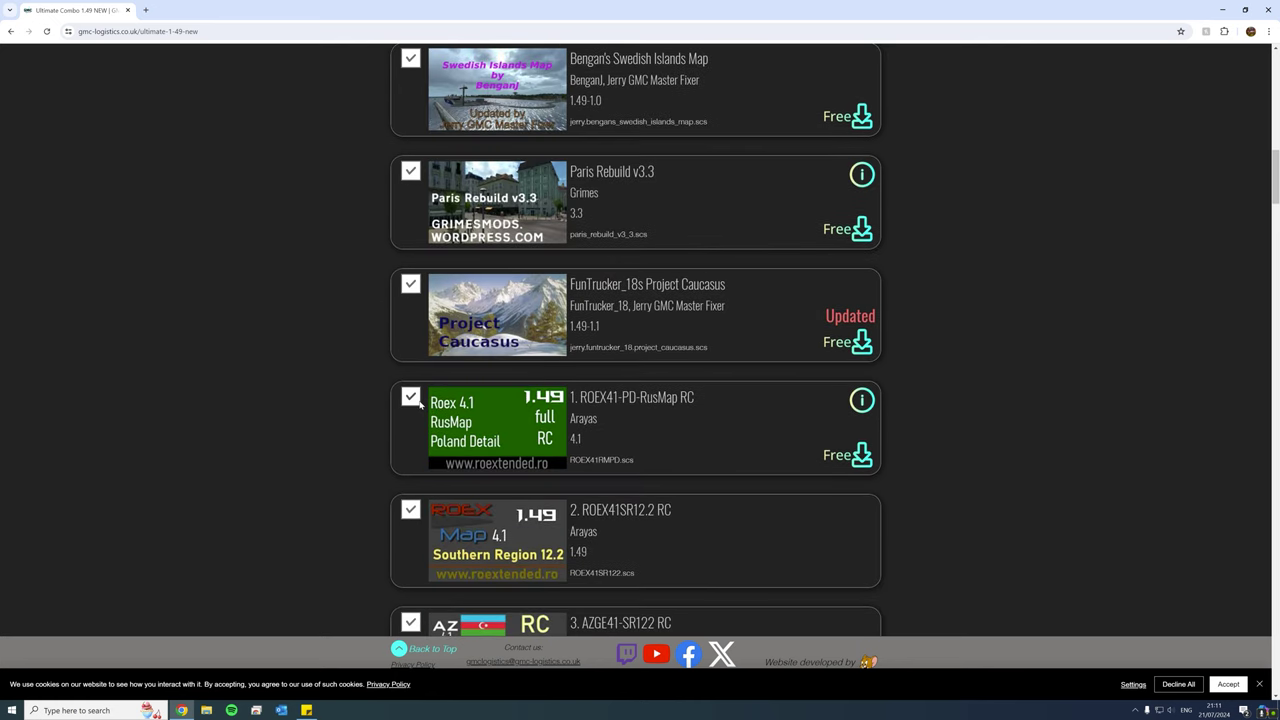
{"action": "scroll", "coordinate": [420, 400], "scroll_direction": "up", "scroll_amount": 12}
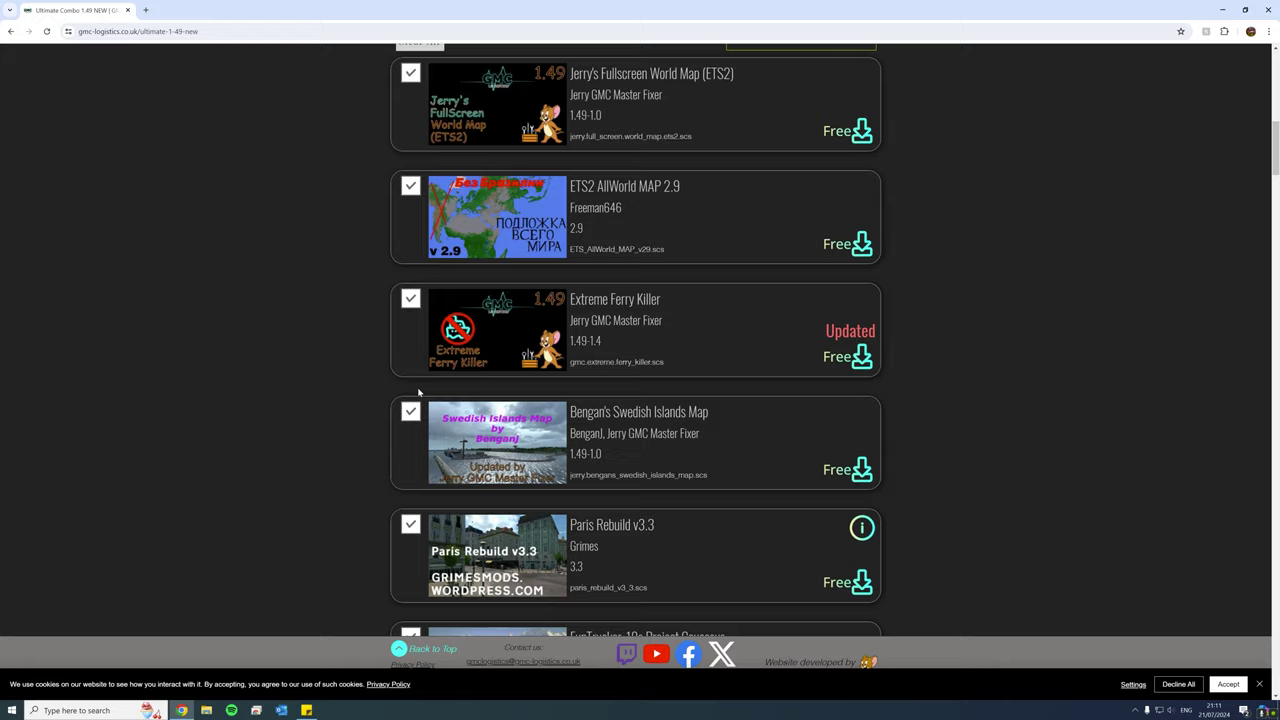
{"action": "scroll", "coordinate": [420, 393], "scroll_direction": "down", "scroll_amount": 2}
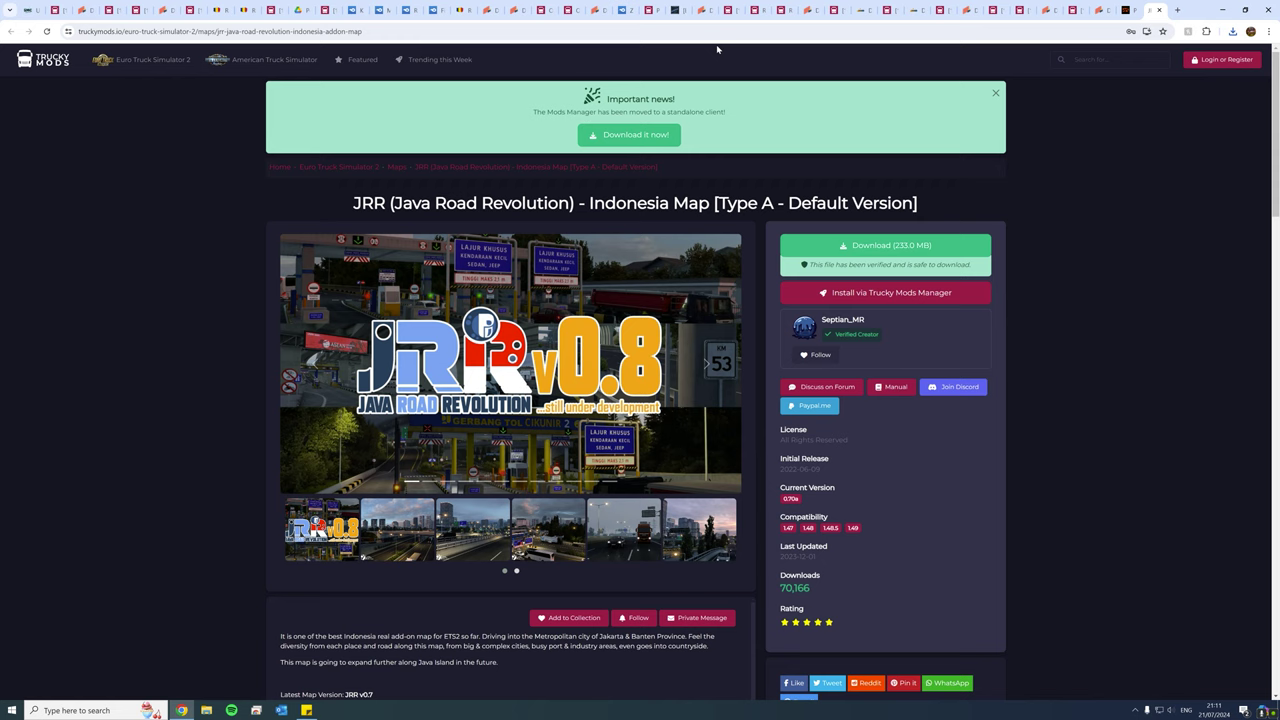
Step back through the open mod tabs to the TruckyMods [1.50] Extreme Ferry Killer tab
{"action": "left_click", "coordinate": [354, 12]}
{"action": "left_click", "coordinate": [322, 12]}
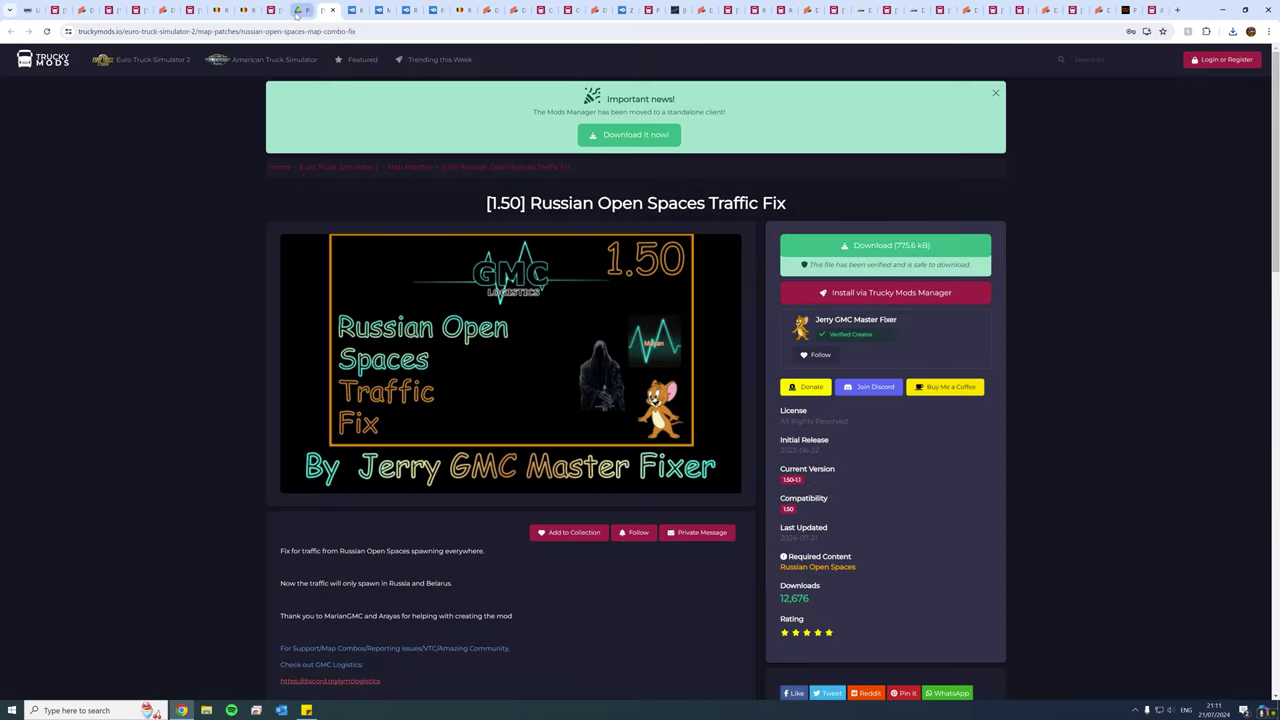
{"action": "left_click", "coordinate": [298, 12]}
{"action": "left_click", "coordinate": [273, 12]}
{"action": "left_click", "coordinate": [247, 12]}
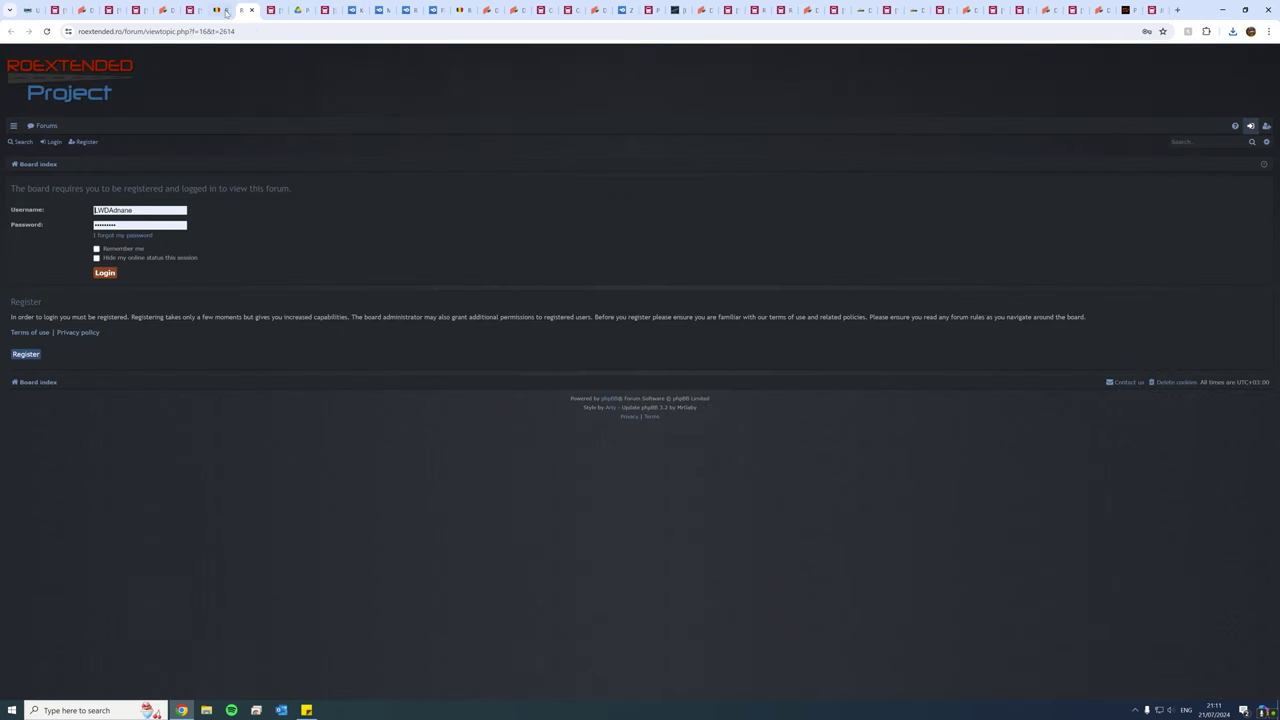
{"action": "left_click", "coordinate": [216, 12]}
{"action": "left_click", "coordinate": [190, 12]}
{"action": "left_click", "coordinate": [163, 12]}
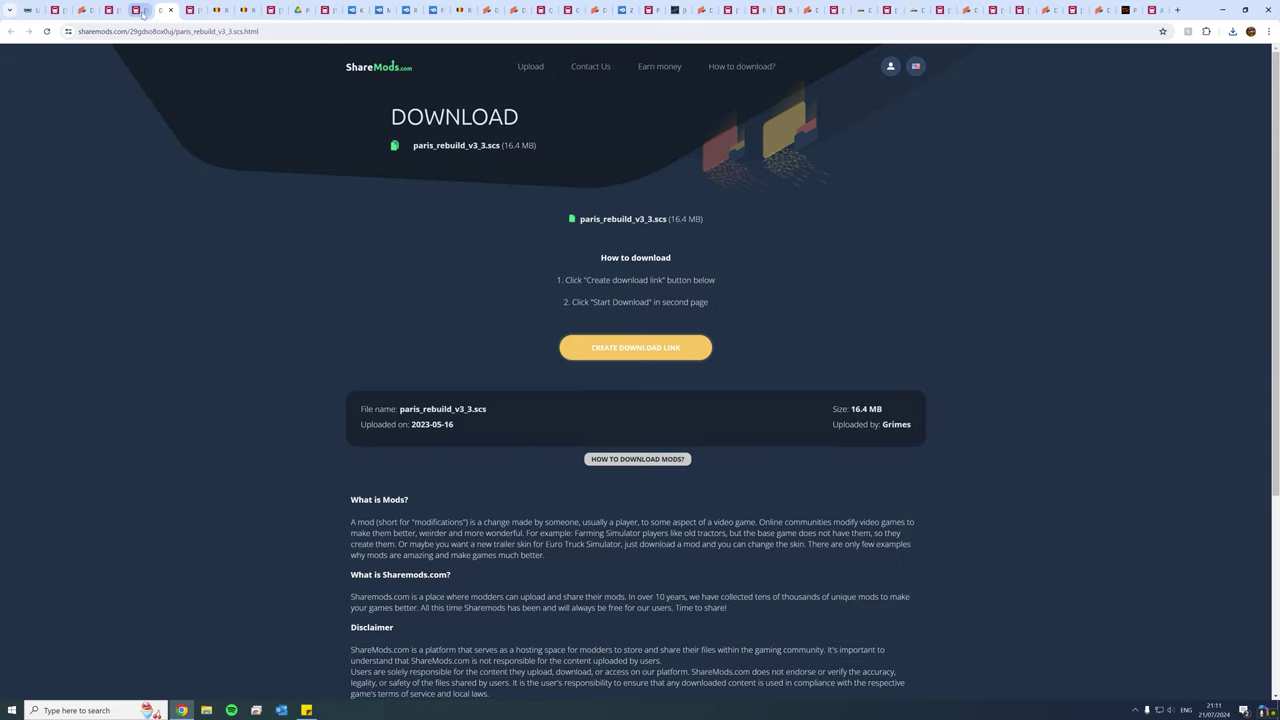
{"action": "left_click", "coordinate": [138, 12]}
{"action": "left_click", "coordinate": [110, 12]}
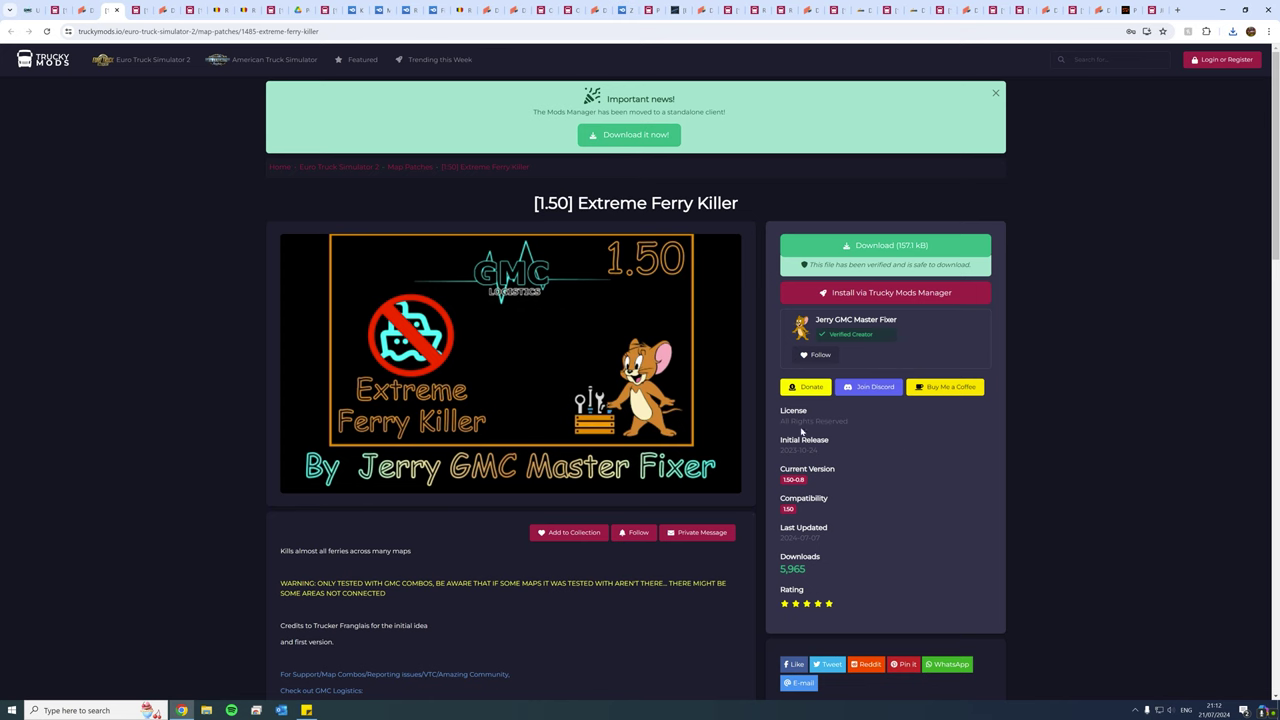
{"action": "scroll", "coordinate": [545, 343], "scroll_direction": "down", "scroll_amount": 2}
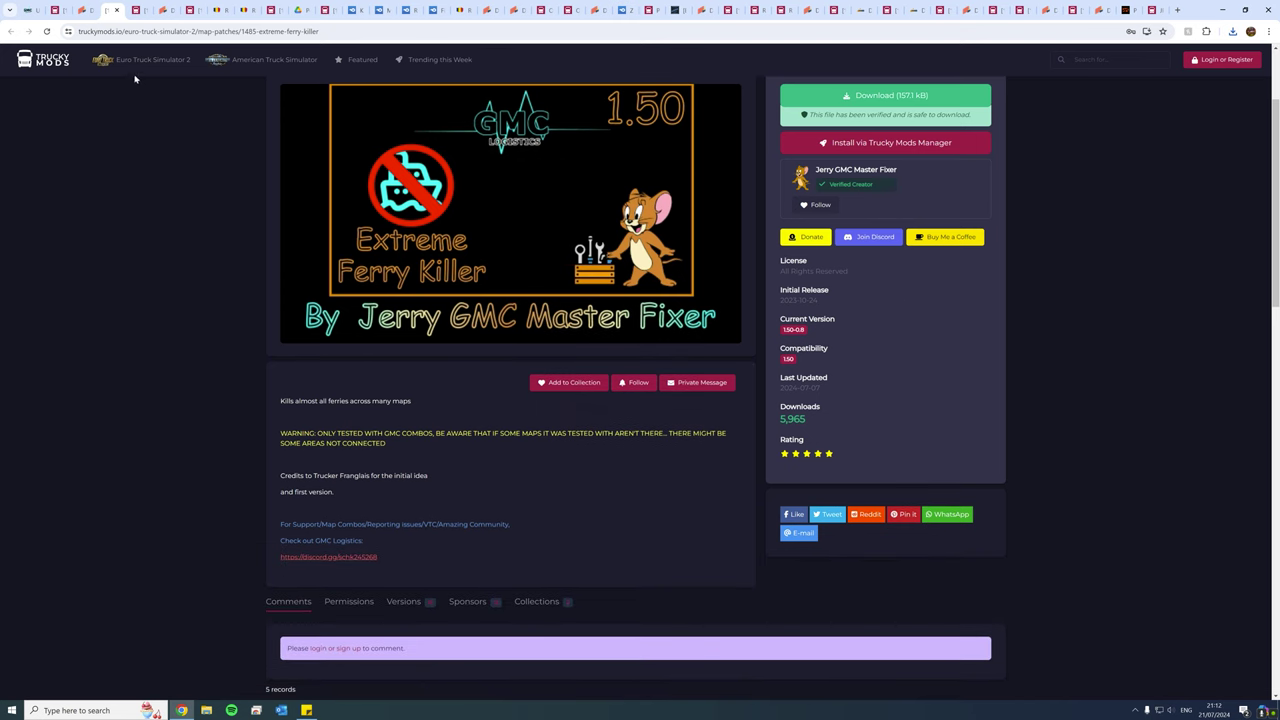
{"action": "double_click", "coordinate": [119, 31]}
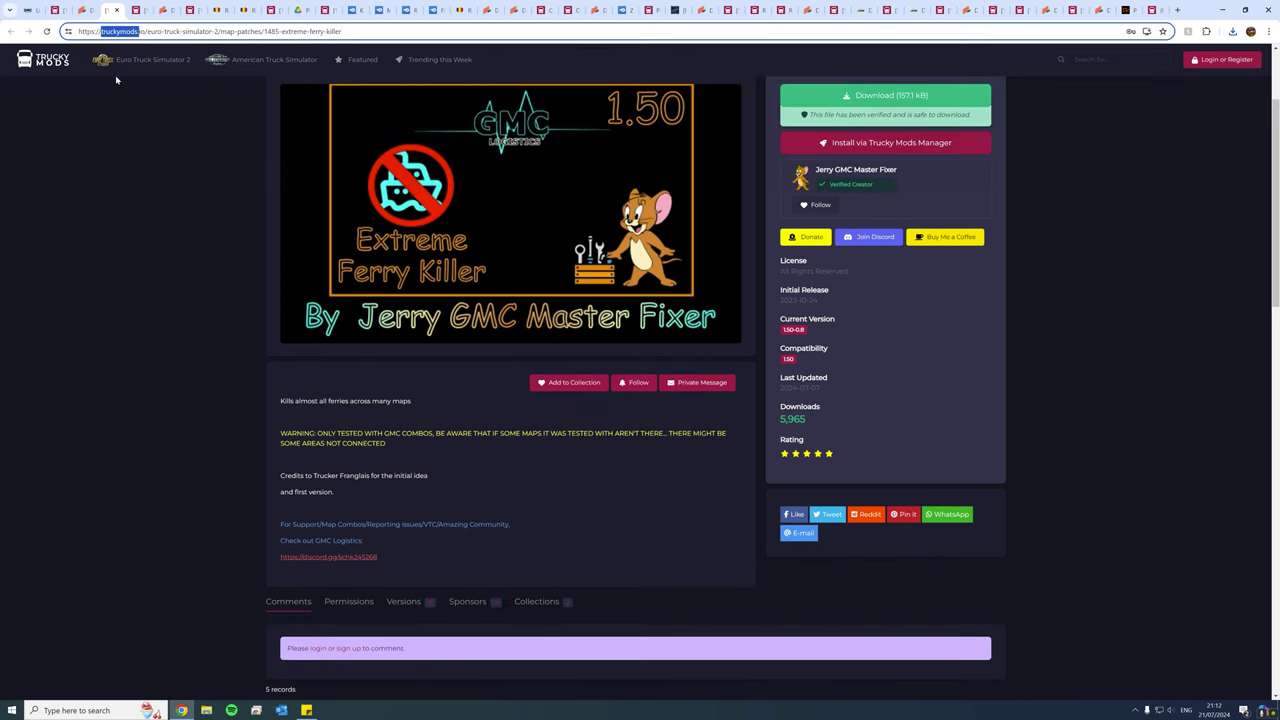
{"action": "left_click", "coordinate": [1149, 329]}
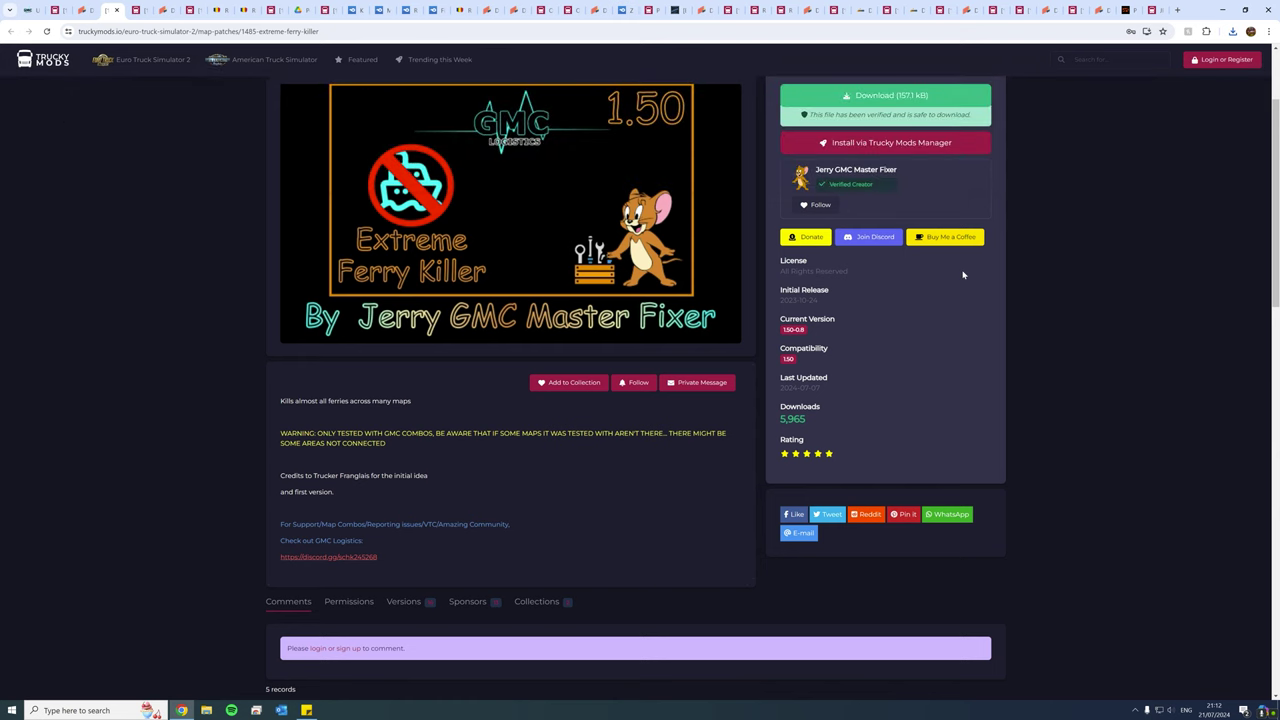
{"action": "scroll", "coordinate": [963, 274], "scroll_direction": "up", "scroll_amount": 2}
{"action": "scroll", "coordinate": [772, 374], "scroll_direction": "down", "scroll_amount": 1}
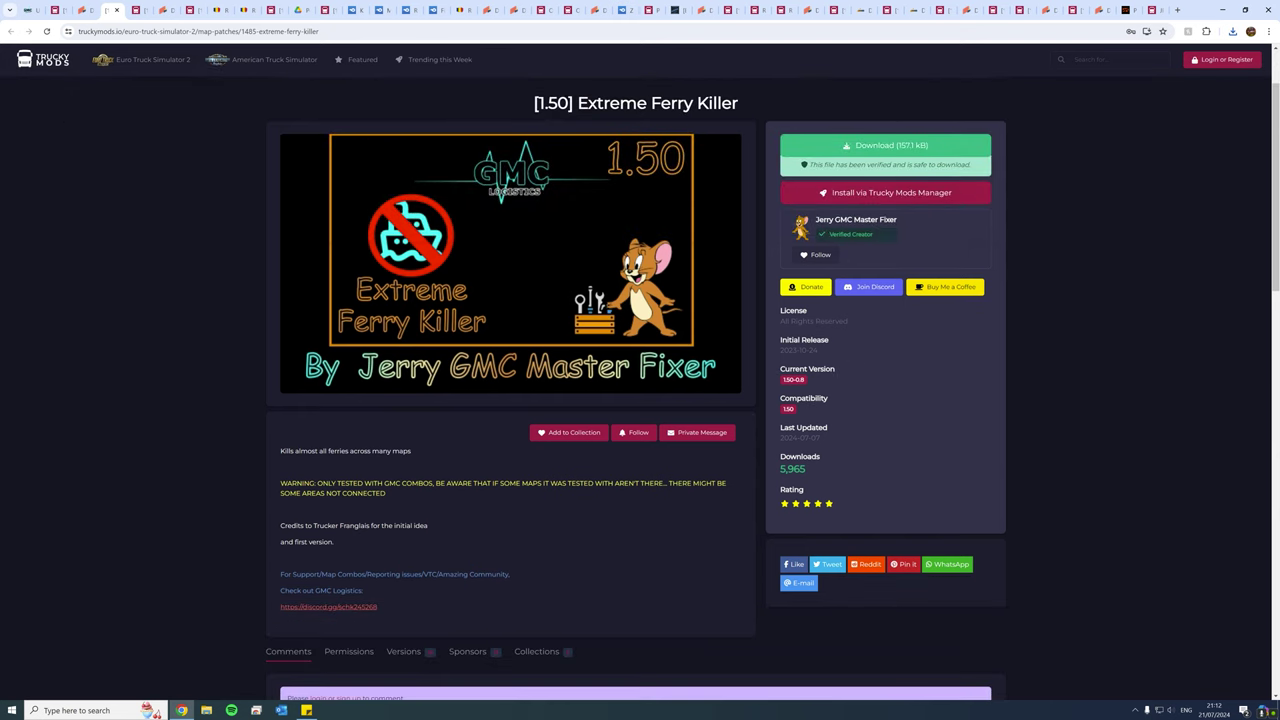
{"action": "left_click_drag", "start_coordinate": [778, 369], "coordinate": [842, 375]}
{"action": "left_click", "coordinate": [805, 387]}
{"action": "scroll", "coordinate": [790, 391], "scroll_direction": "down", "scroll_amount": 3}
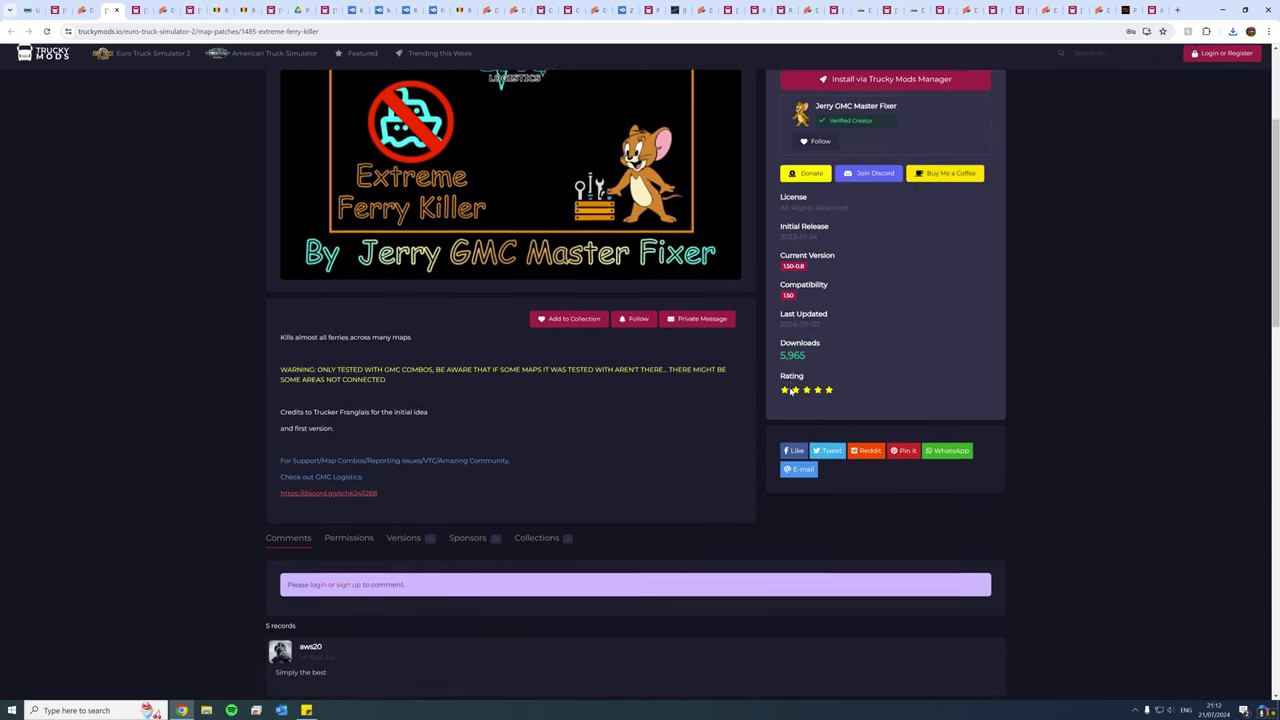
Check the Extreme Ferry Killer Versions list for the 1.49.1–1.49.4 builds and note its 1.50 compatibility
{"action": "left_click", "coordinate": [410, 355]}
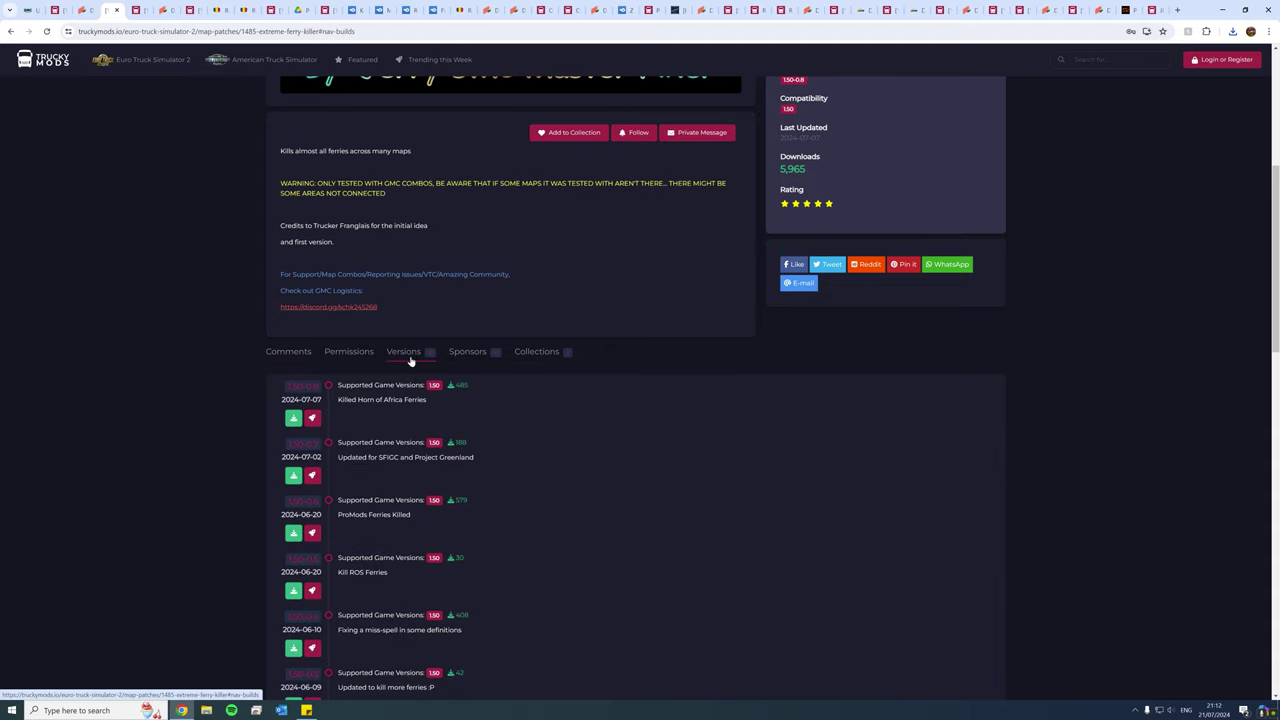
{"action": "scroll", "coordinate": [331, 342], "scroll_direction": "down", "scroll_amount": 2}
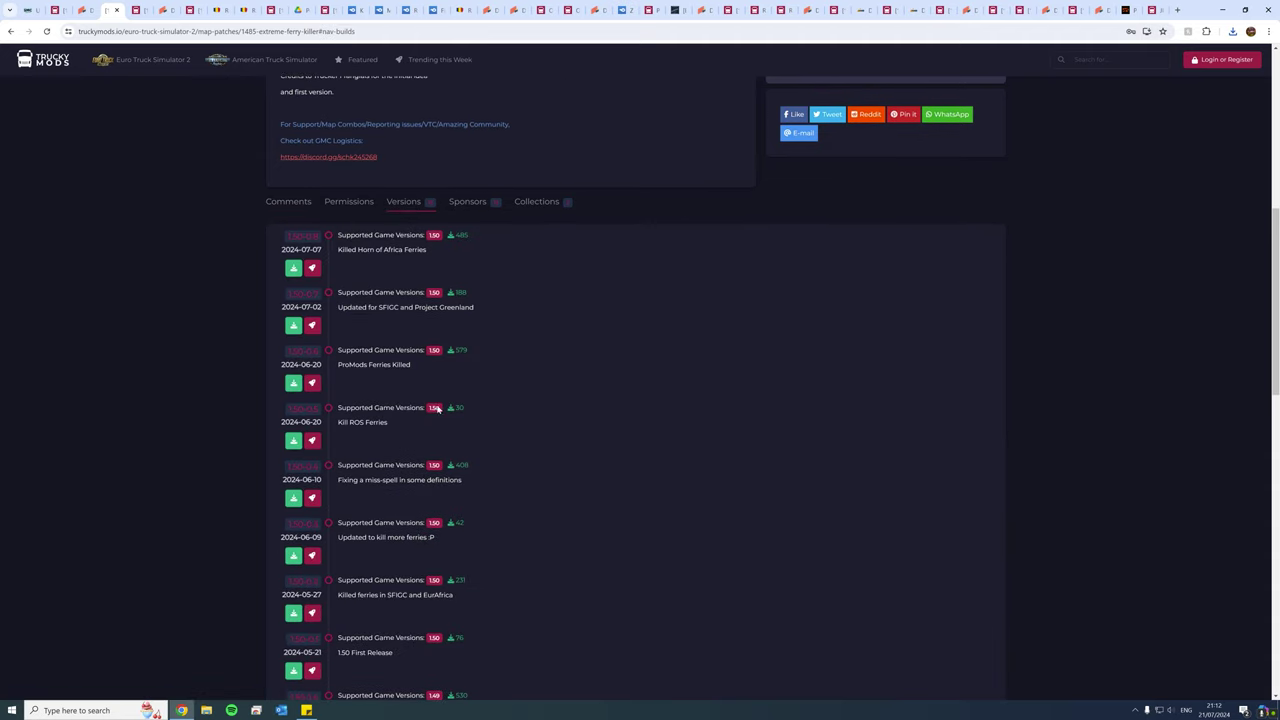
{"action": "scroll", "coordinate": [443, 500], "scroll_direction": "down", "scroll_amount": 3}
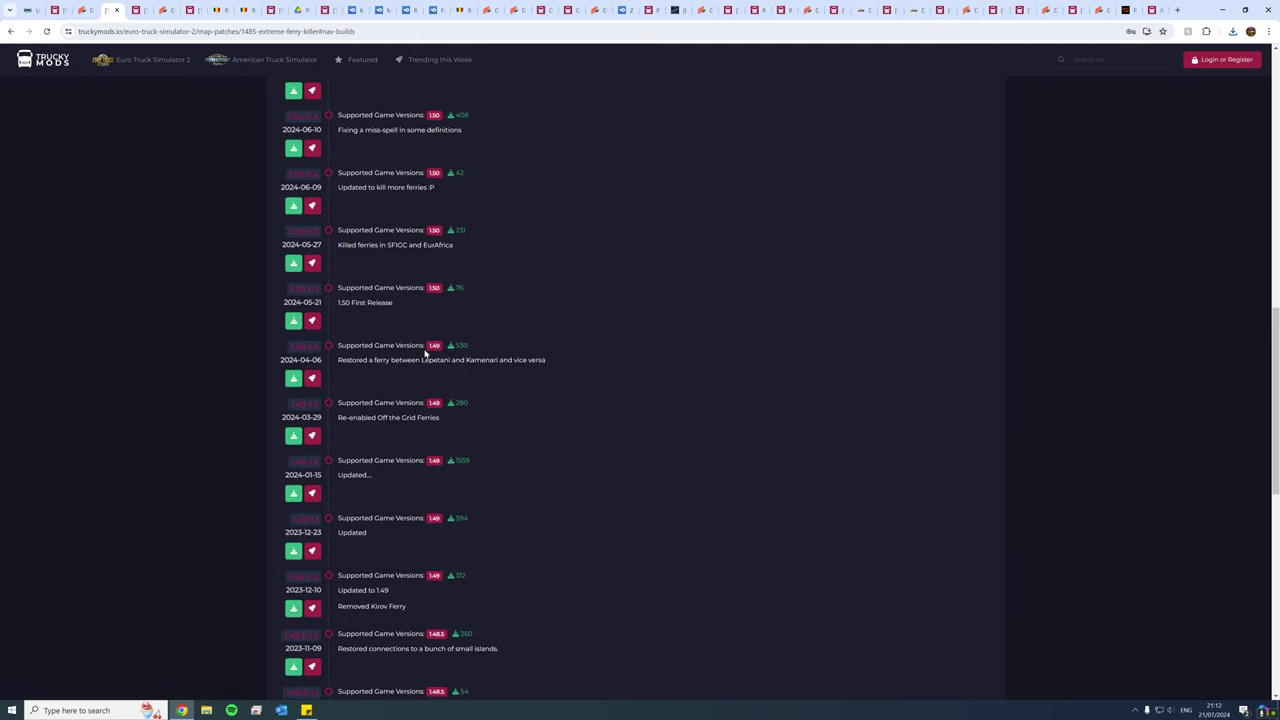
{"action": "left_click_drag", "start_coordinate": [425, 352], "coordinate": [448, 535]}
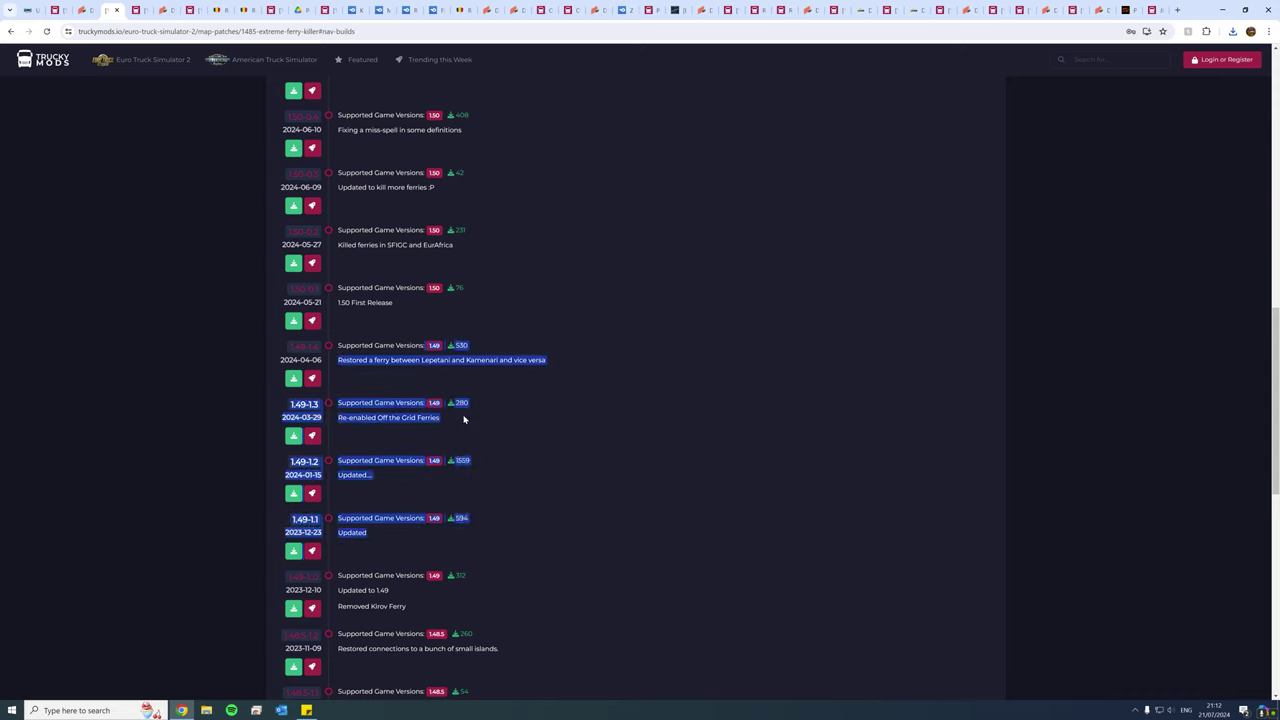
{"action": "left_click", "coordinate": [462, 344]}
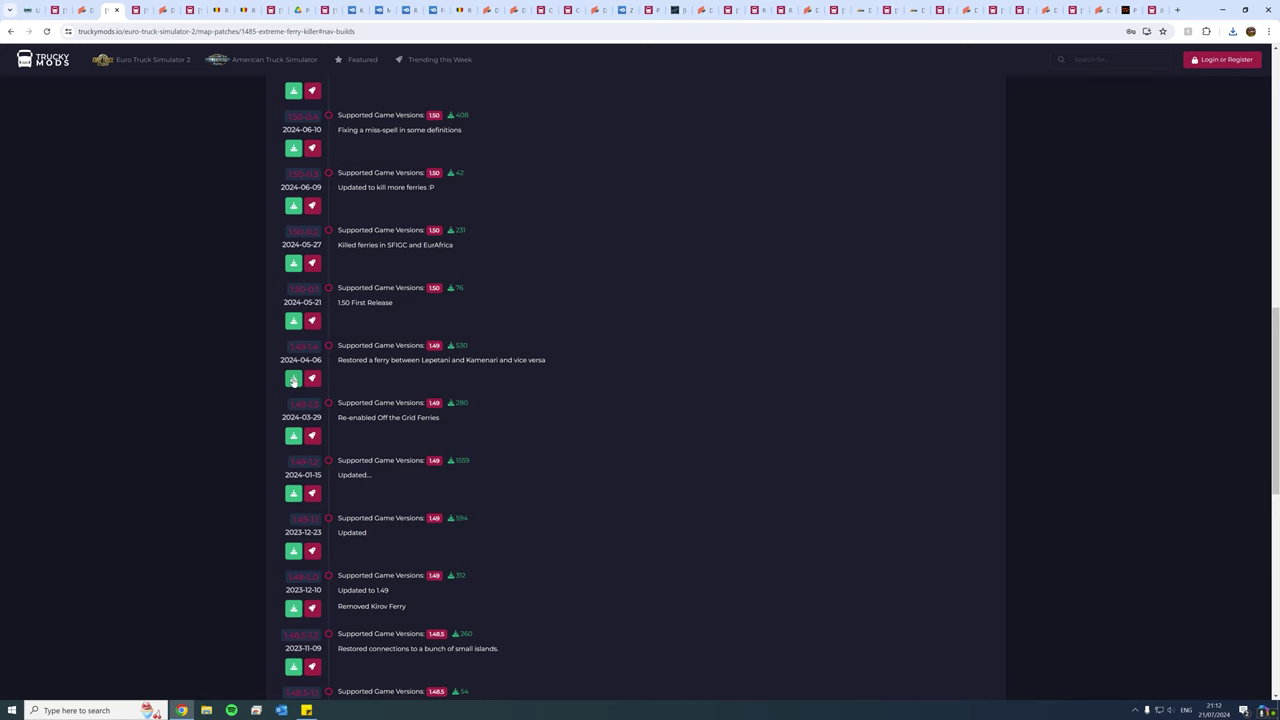
{"action": "scroll", "coordinate": [670, 350], "scroll_direction": "up", "scroll_amount": 12}
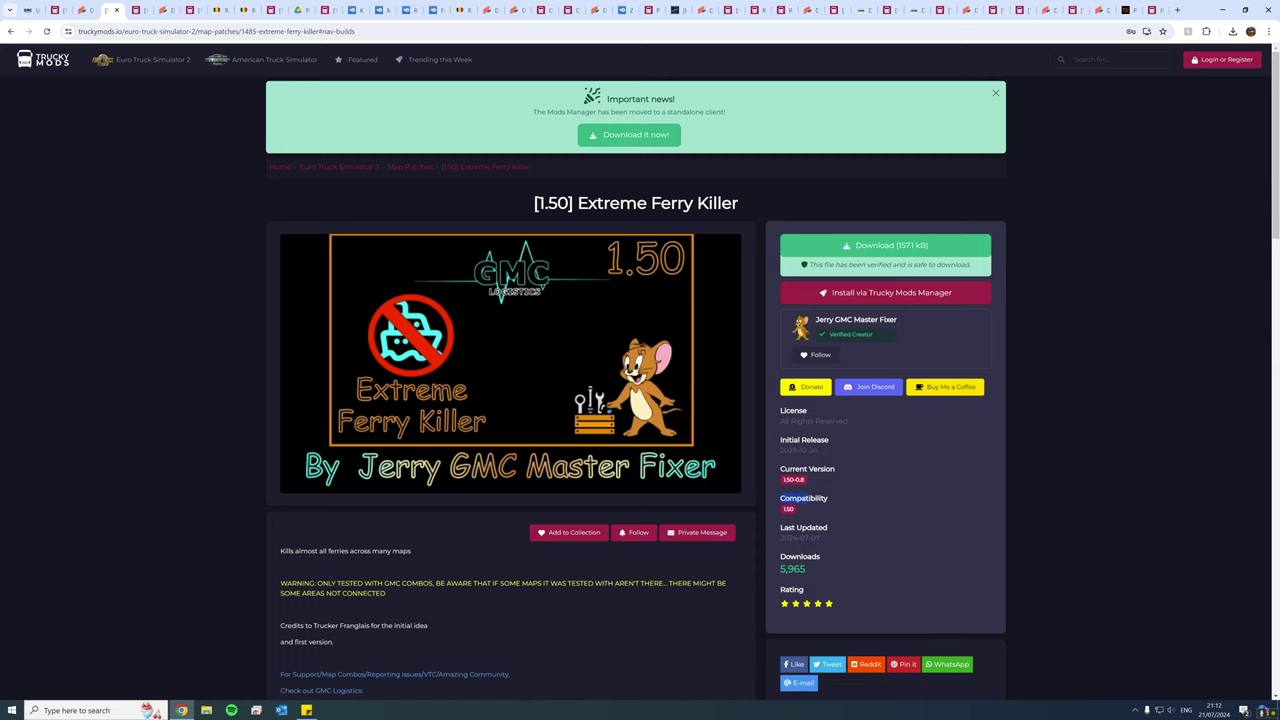
{"action": "mouse_move", "coordinate": [807, 499]}
{"action": "left_mouse_down"}
{"action": "mouse_move", "coordinate": [825, 519]}
{"action": "mouse_move", "coordinate": [834, 470]}
{"action": "mouse_move", "coordinate": [829, 495]}
{"action": "left_mouse_up"}
{"action": "left_click", "coordinate": [1062, 344]}
Return to the GMC Logistics tab and open AfroEuroAsia Combo from the ETS2 1.49 choices
{"action": "left_click", "coordinate": [25, 10]}
{"action": "scroll", "coordinate": [443, 140], "scroll_direction": "up", "scroll_amount": 5}
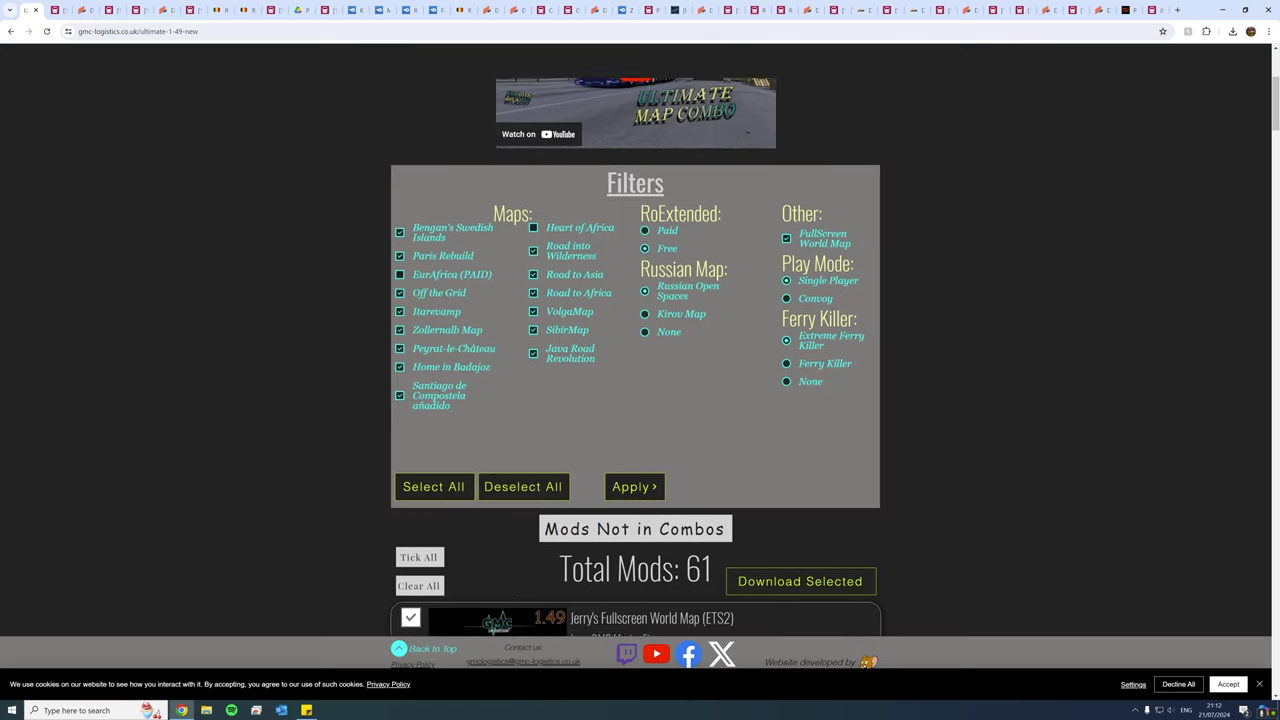
{"action": "left_click", "coordinate": [404, 175]}
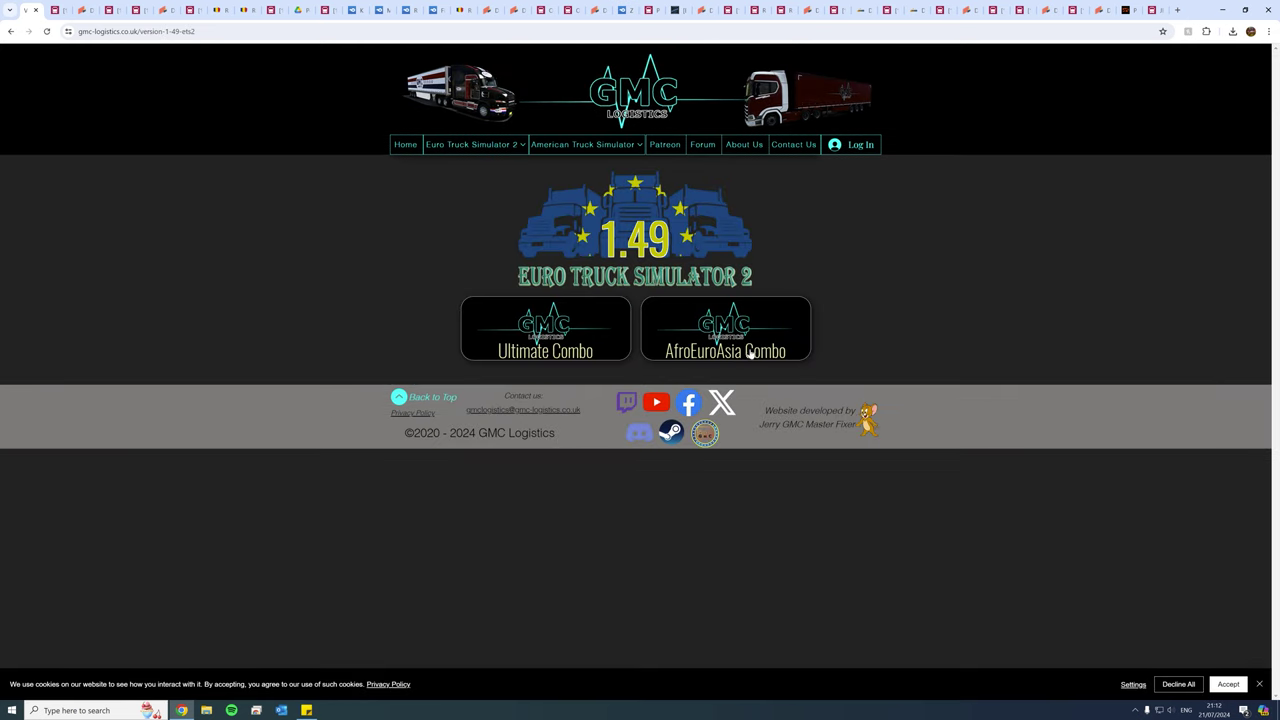
{"action": "left_click", "coordinate": [710, 350]}
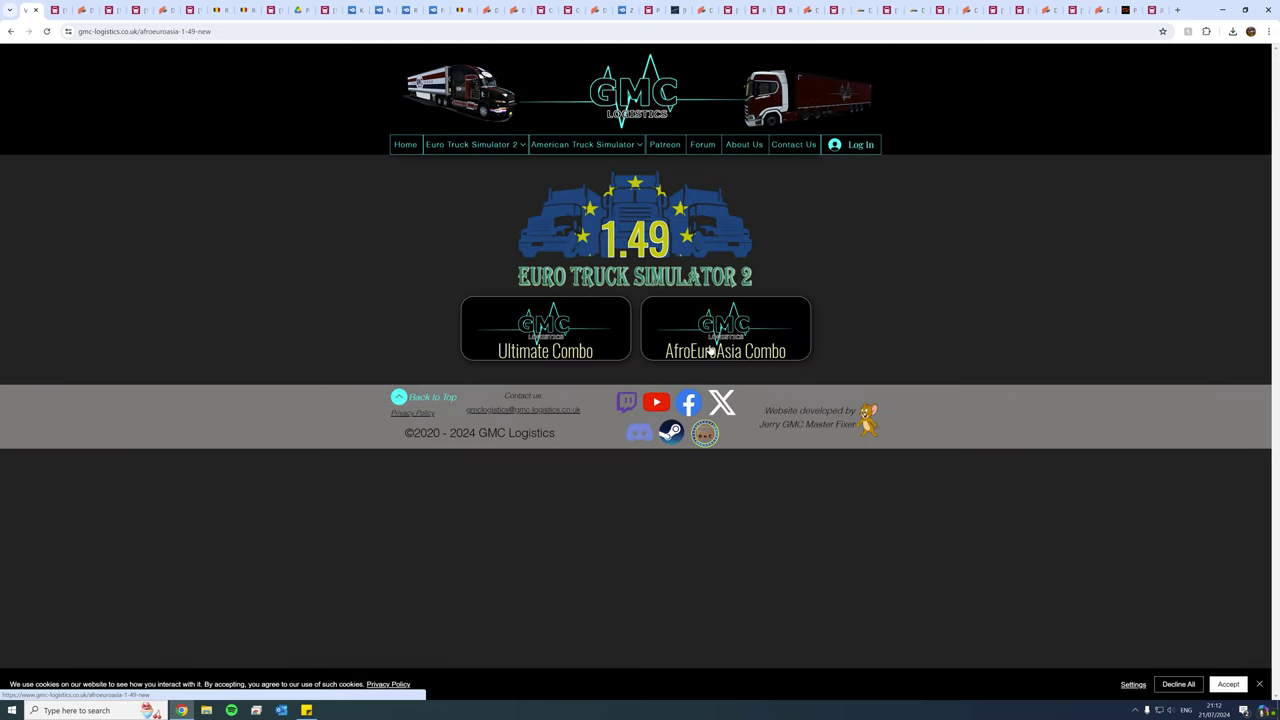
Review the AfroEuroAsia filter panel and its 99-mod total, then scroll back to the top
{"action": "scroll", "coordinate": [436, 221], "scroll_direction": "down", "scroll_amount": 3}
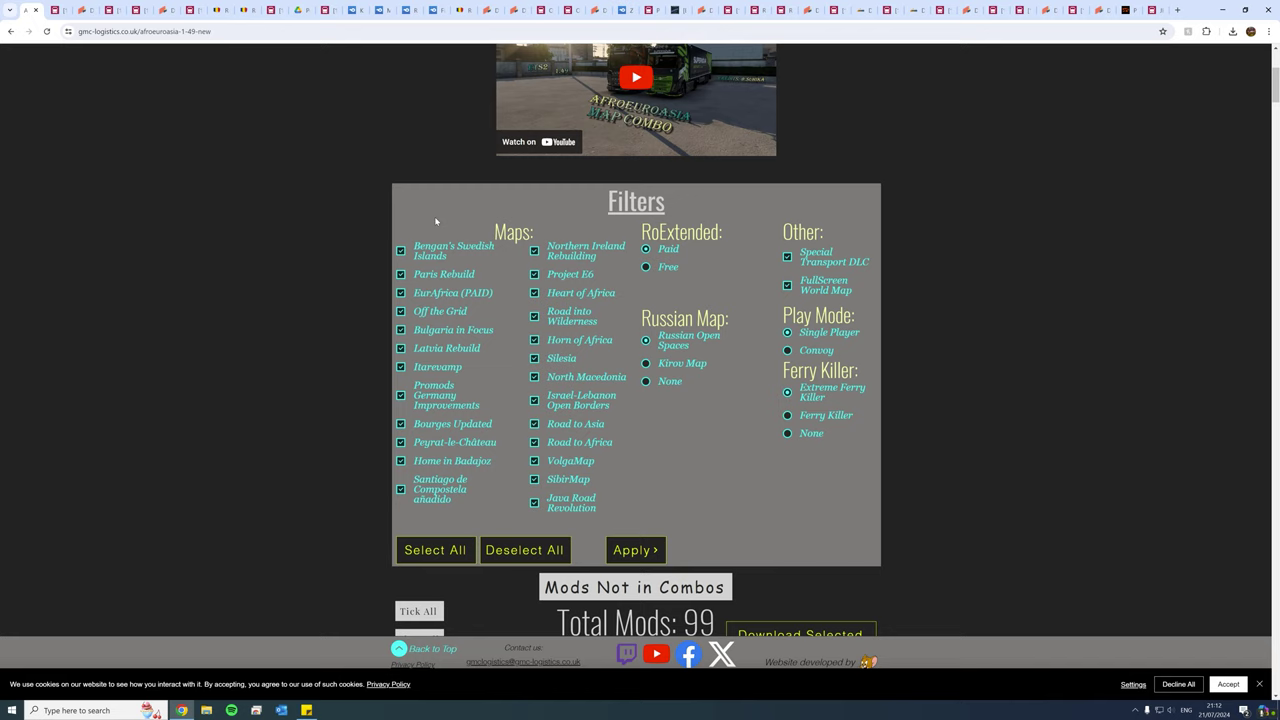
{"action": "left_click_drag", "start_coordinate": [436, 221], "coordinate": [671, 426]}
{"action": "left_click", "coordinate": [711, 431]}
{"action": "scroll", "coordinate": [696, 394], "scroll_direction": "down", "scroll_amount": 3}
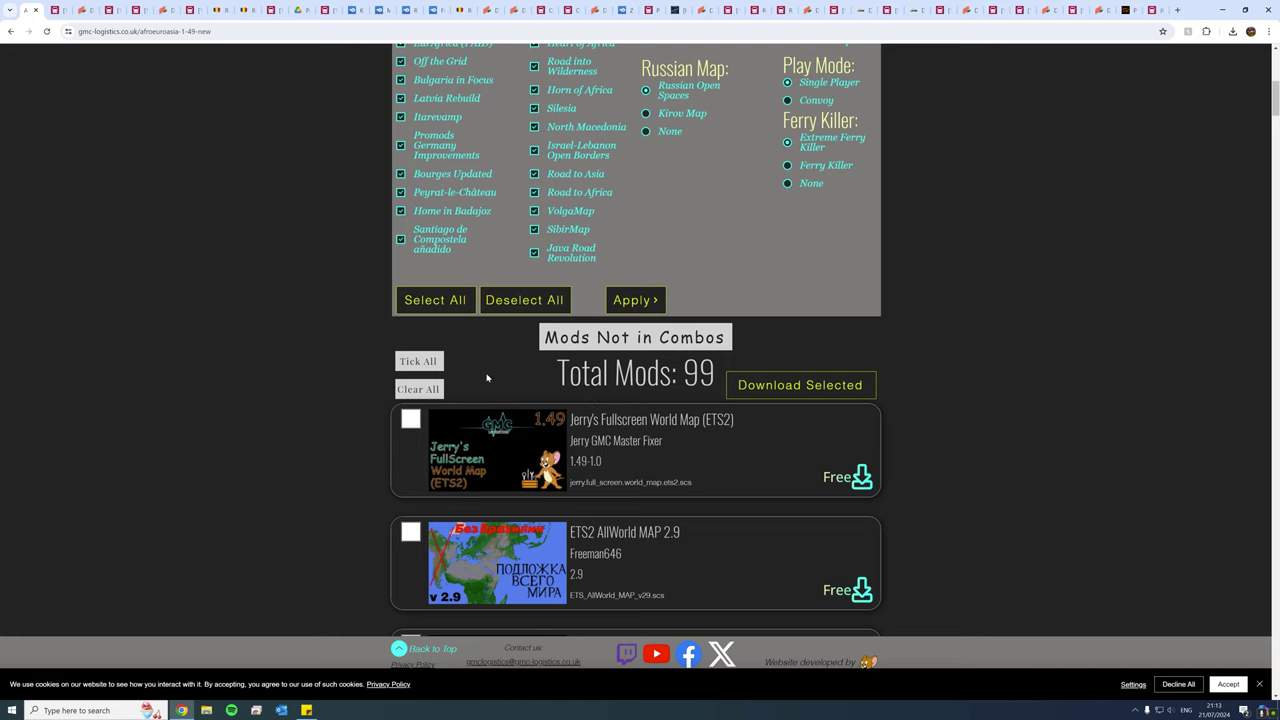
{"action": "left_click_drag", "start_coordinate": [568, 372], "coordinate": [716, 374]}
{"action": "left_click", "coordinate": [971, 323]}
{"action": "scroll", "coordinate": [636, 340], "scroll_direction": "down", "scroll_amount": 5}
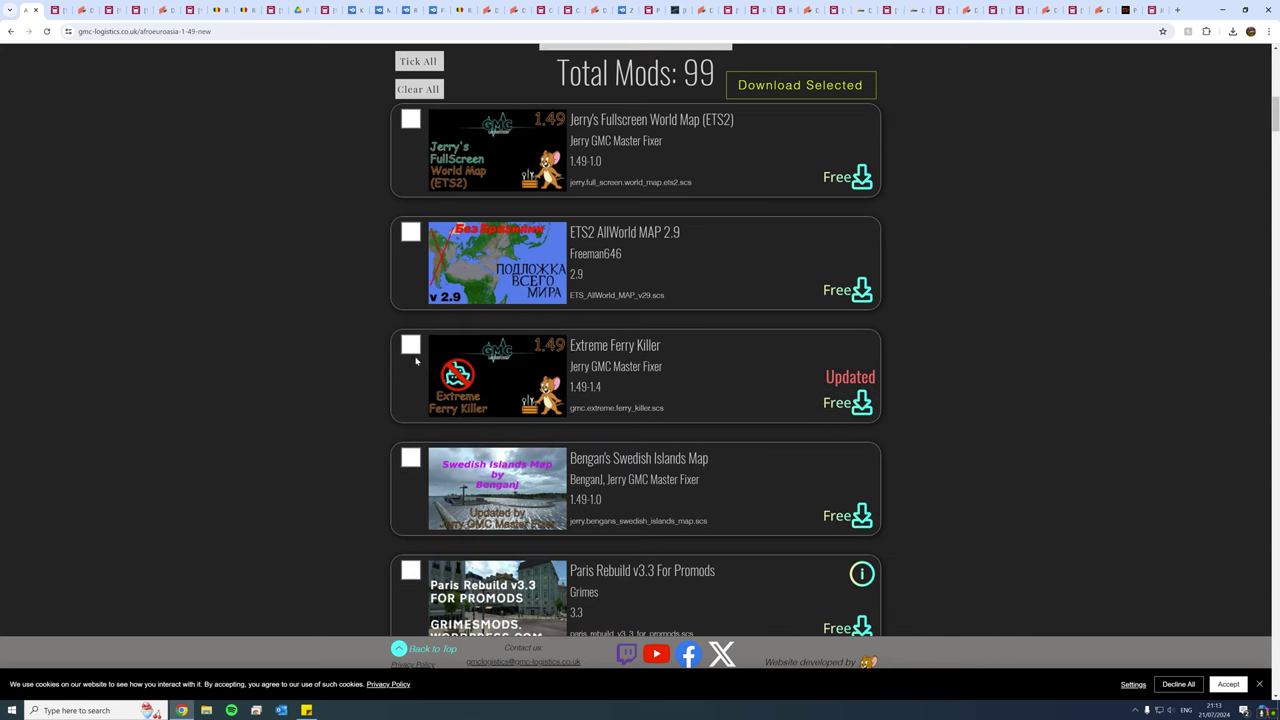
{"action": "scroll", "coordinate": [541, 335], "scroll_direction": "up", "scroll_amount": 3}
{"action": "scroll", "coordinate": [541, 335], "scroll_direction": "up", "scroll_amount": 3}
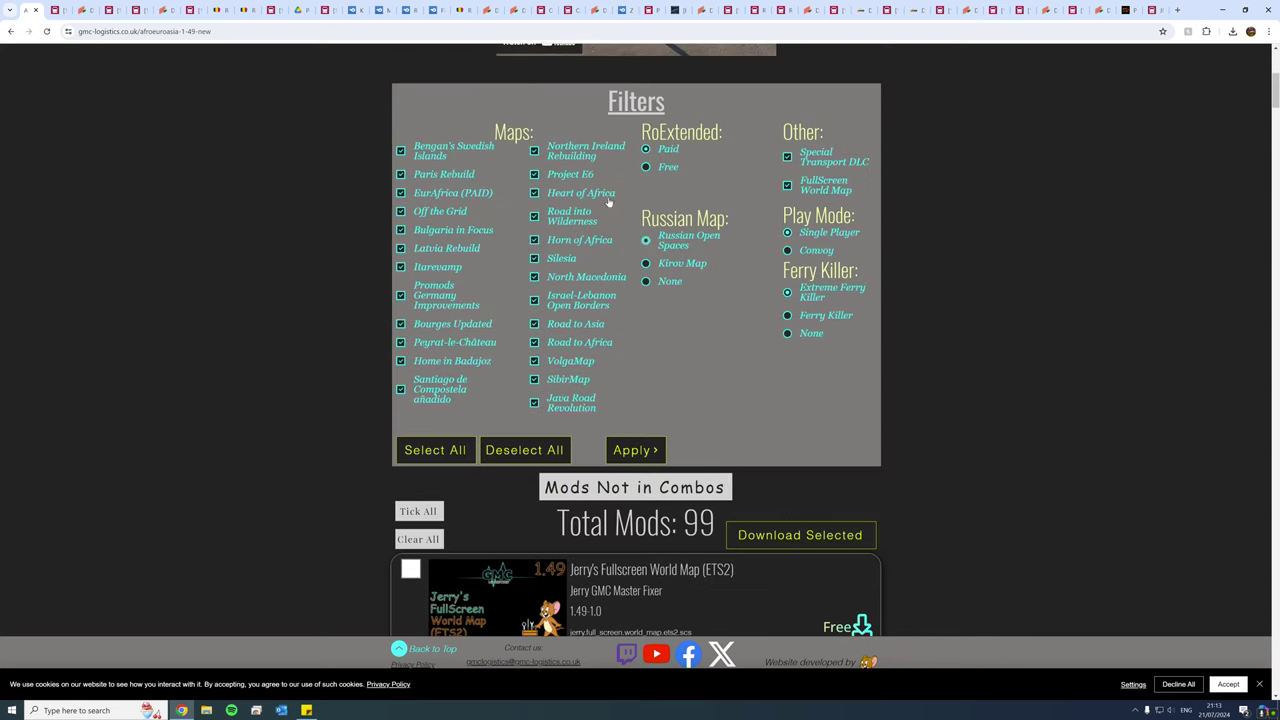
{"action": "scroll", "coordinate": [589, 125], "scroll_direction": "up", "scroll_amount": 4}
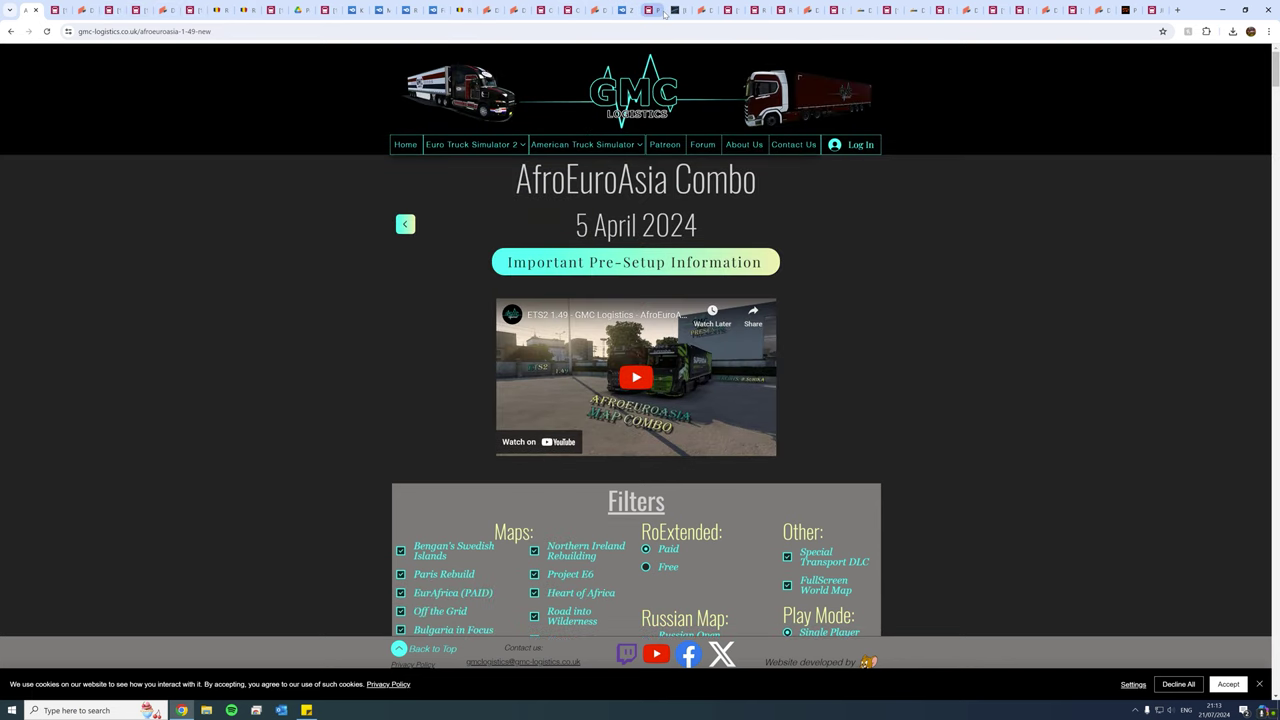
Go to American Truck Simulator > Map Combos > Archive > 1.49 for North America and Great America
{"action": "mouse_move", "coordinate": [622, 146]}
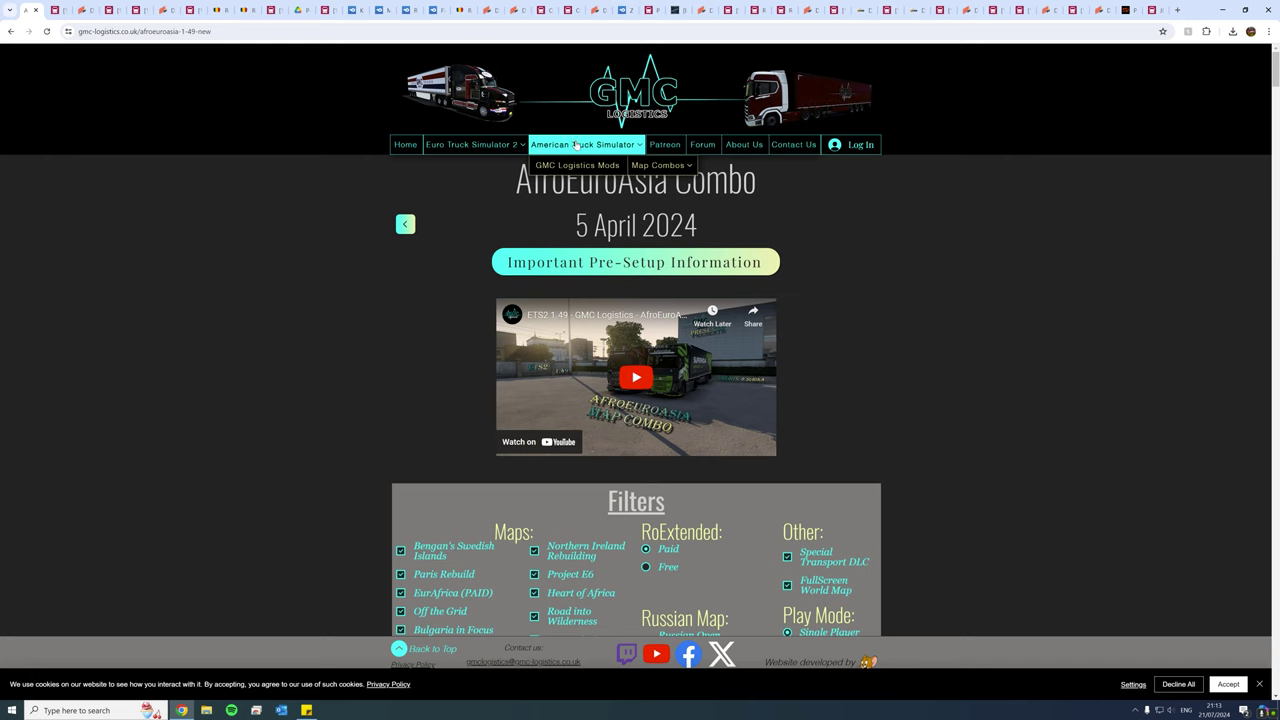
{"action": "mouse_move", "coordinate": [668, 166]}
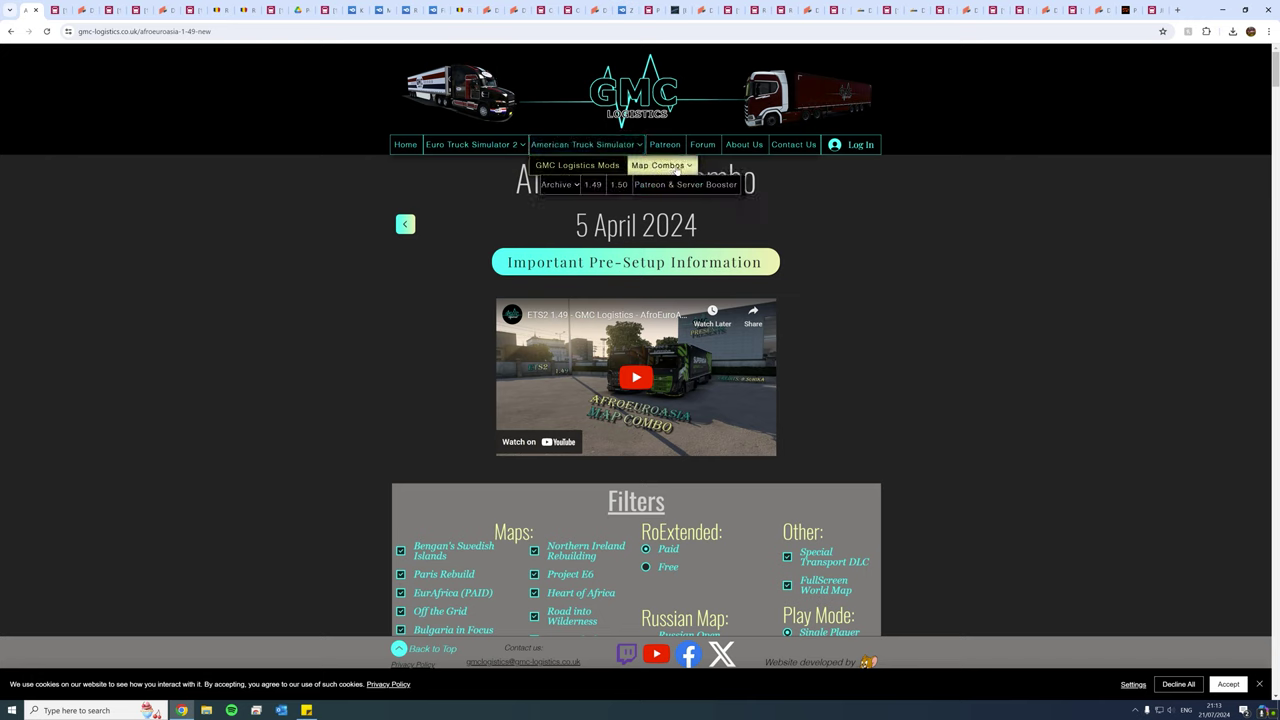
{"action": "mouse_move", "coordinate": [557, 187]}
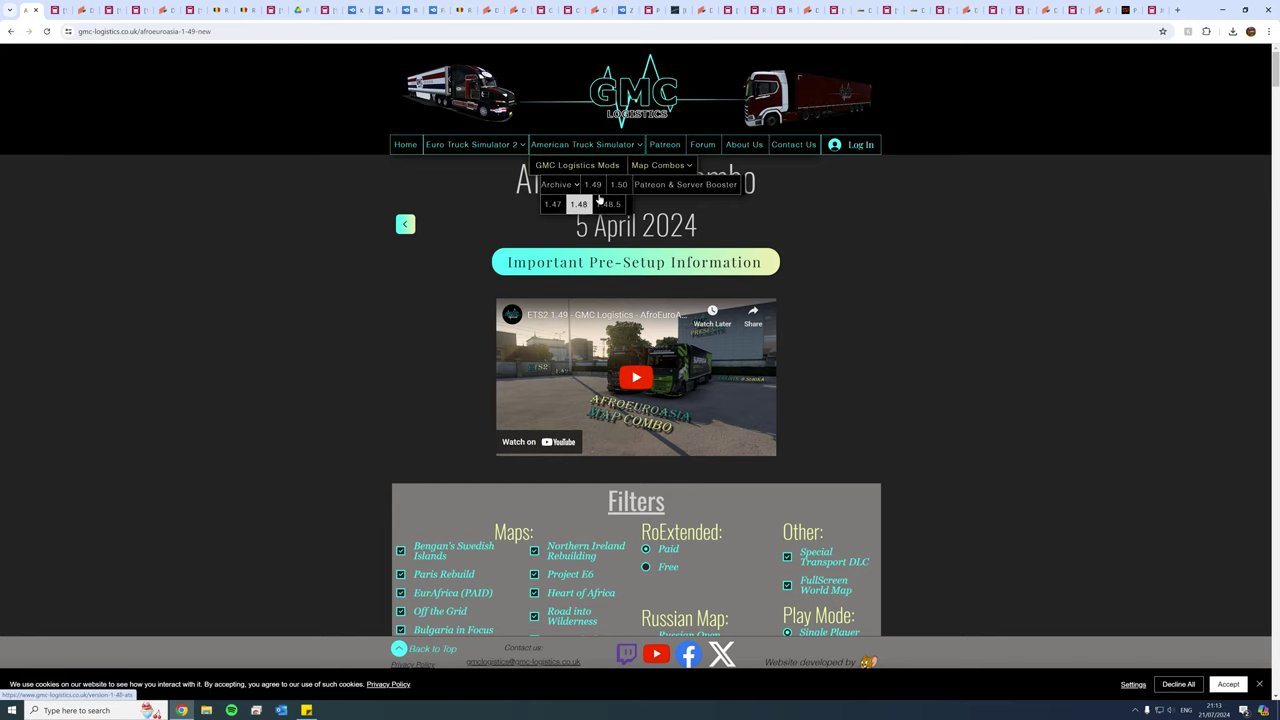
{"action": "left_click", "coordinate": [593, 185]}
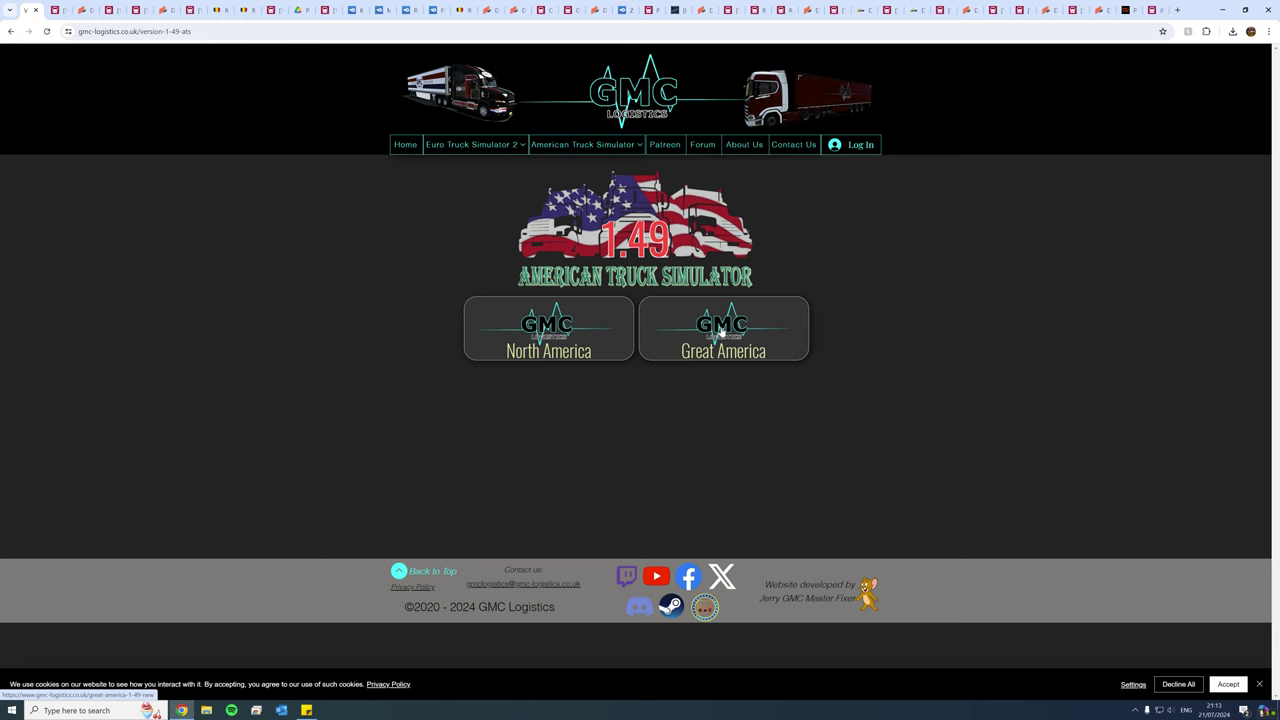
Open the Great America 1.49 combo and scroll through its 30-mod list
{"action": "left_click", "coordinate": [722, 333]}
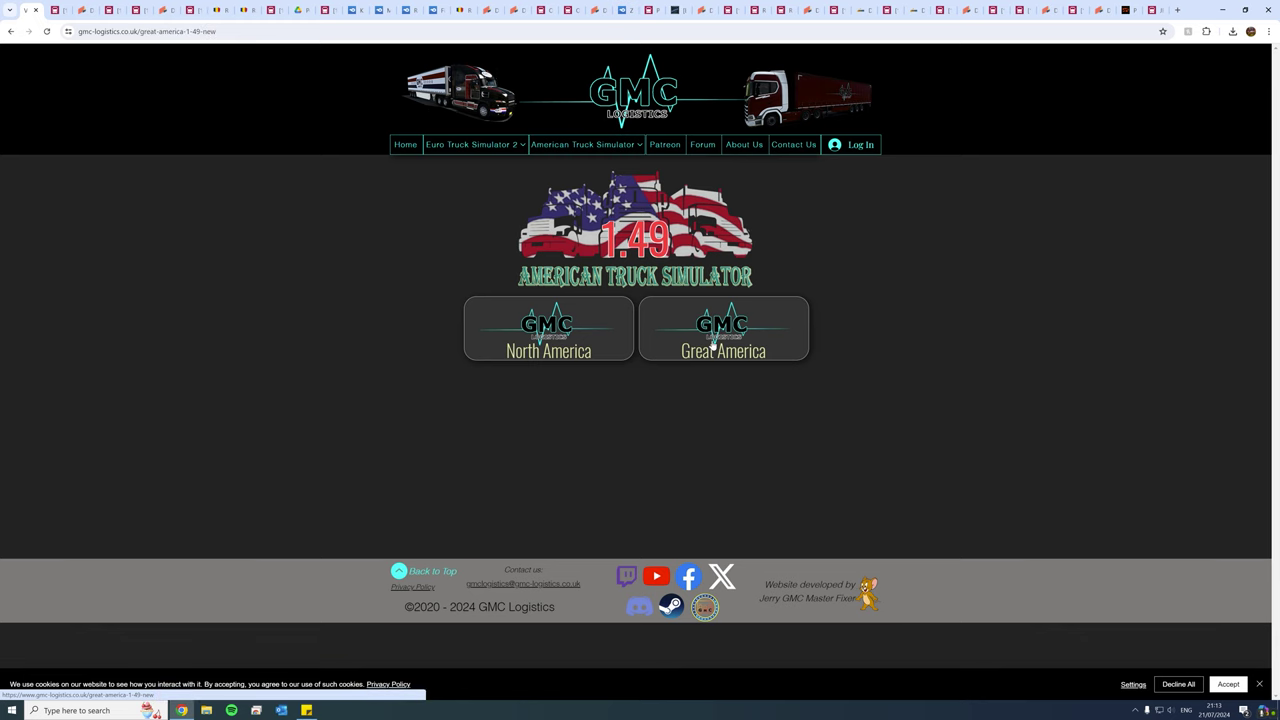
{"action": "scroll", "coordinate": [737, 309], "scroll_direction": "down", "scroll_amount": 3}
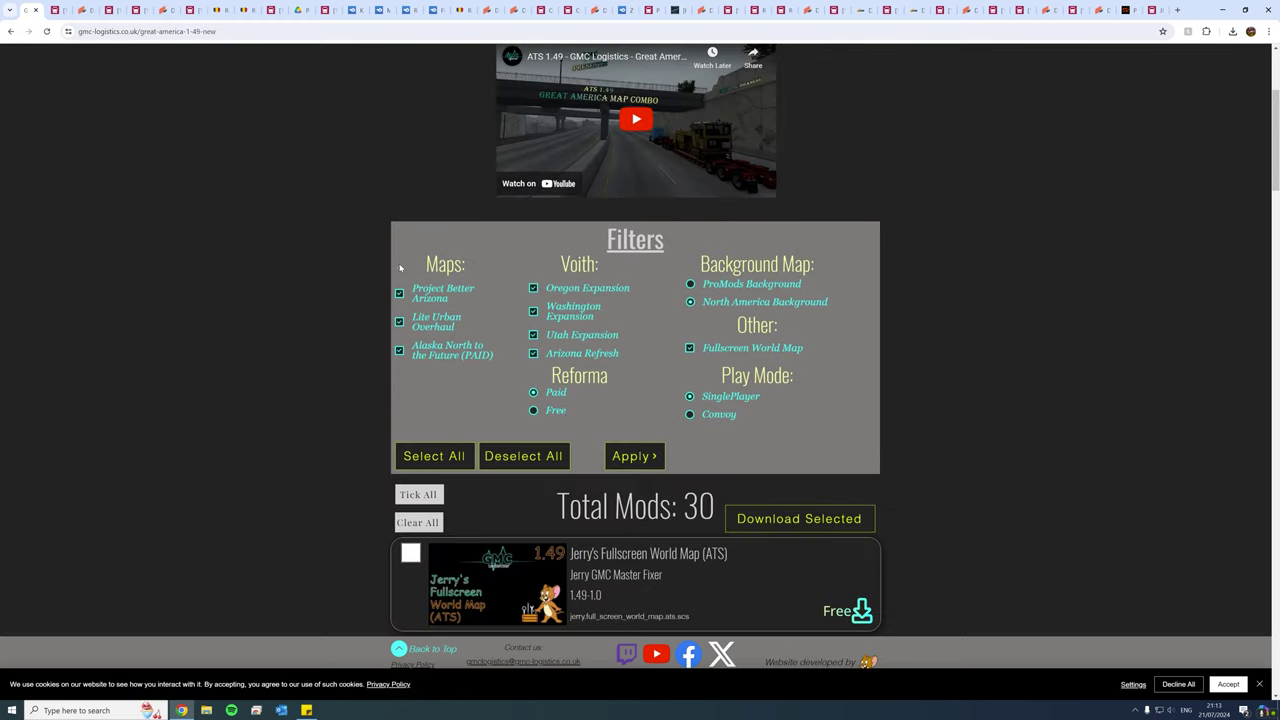
{"action": "left_click_drag", "start_coordinate": [400, 268], "coordinate": [836, 401]}
{"action": "left_click", "coordinate": [836, 401]}
{"action": "scroll", "coordinate": [836, 401], "scroll_direction": "down", "scroll_amount": 3}
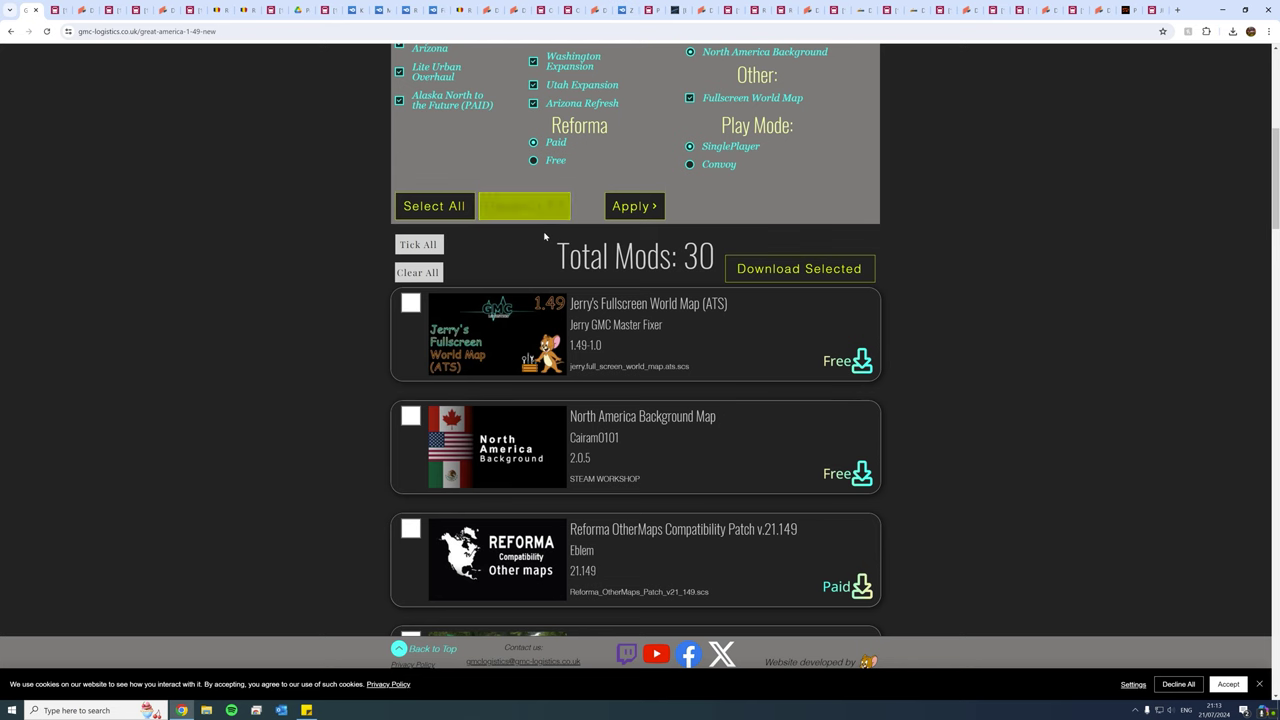
{"action": "left_click_drag", "start_coordinate": [545, 236], "coordinate": [946, 363]}
{"action": "scroll", "coordinate": [940, 366], "scroll_direction": "down", "scroll_amount": 3}
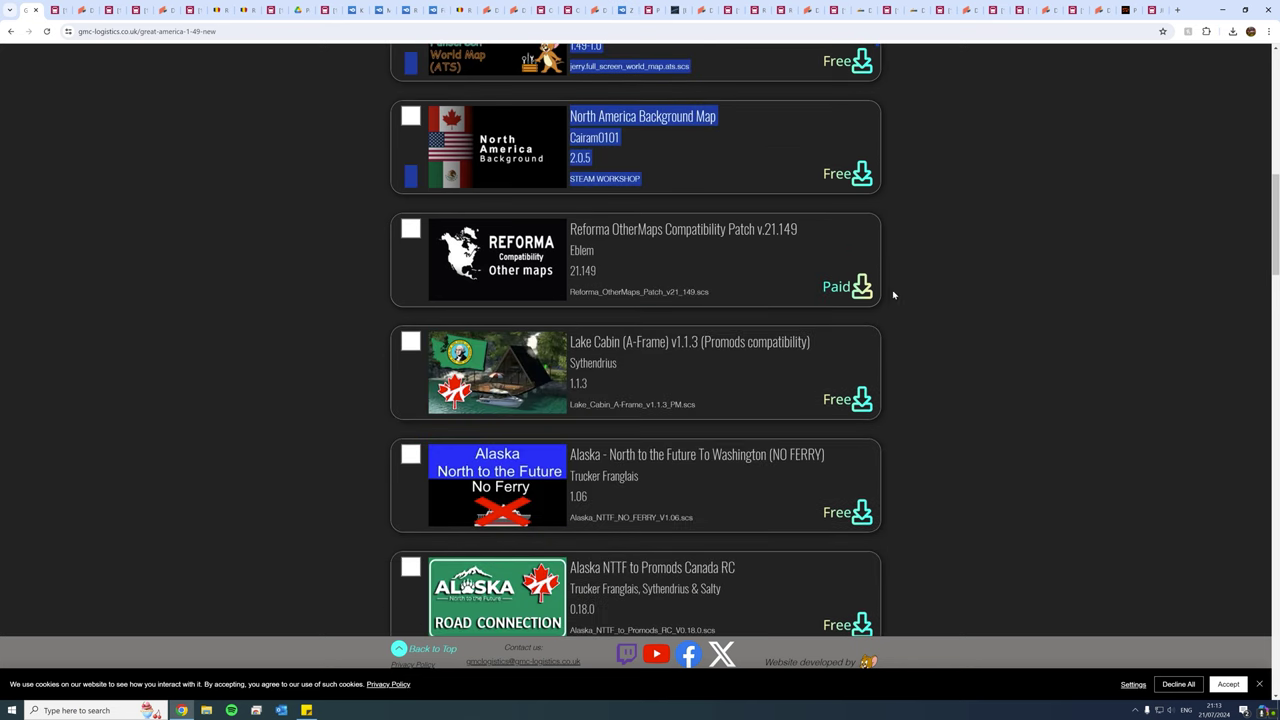
{"action": "scroll", "coordinate": [880, 294], "scroll_direction": "down", "scroll_amount": 2}
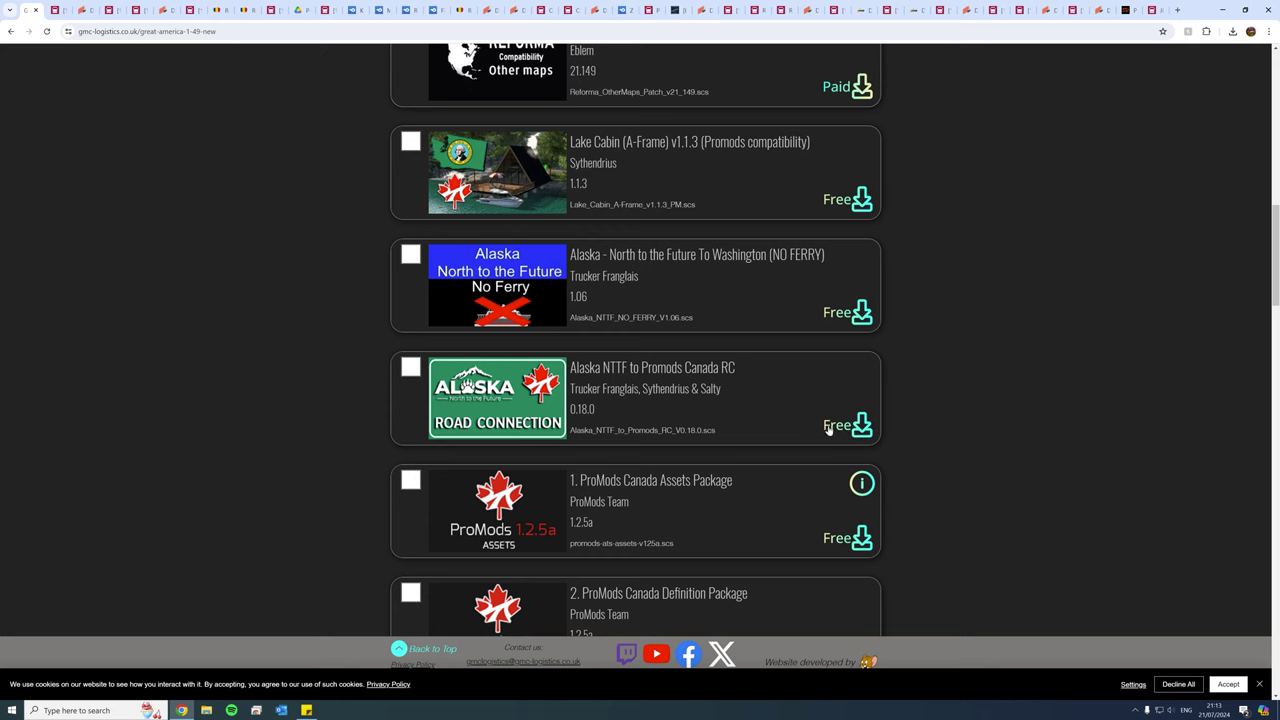
{"action": "scroll", "coordinate": [846, 429], "scroll_direction": "down", "scroll_amount": 5}
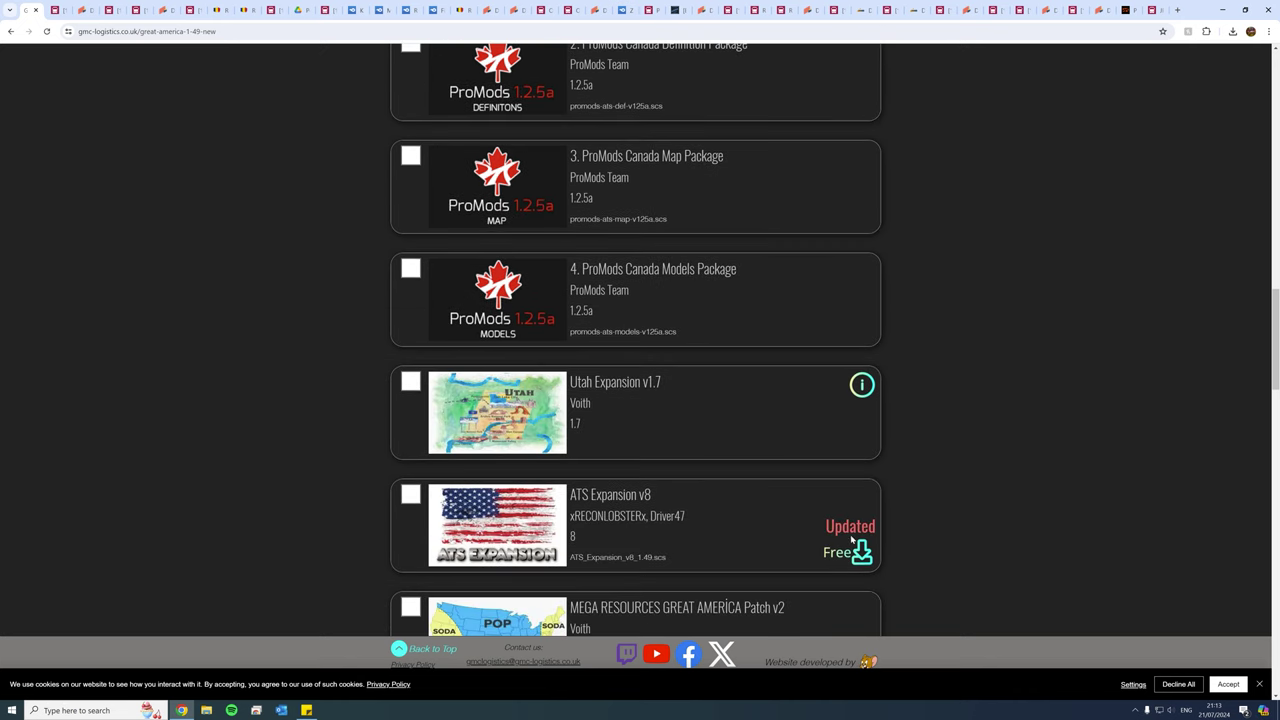
{"action": "scroll", "coordinate": [780, 444], "scroll_direction": "up", "scroll_amount": 2}
Inspect the ProMods Canada 1.2.5a package entries, then scroll back up to the Filters panel
{"action": "left_click_drag", "start_coordinate": [648, 267], "coordinate": [846, 300]}
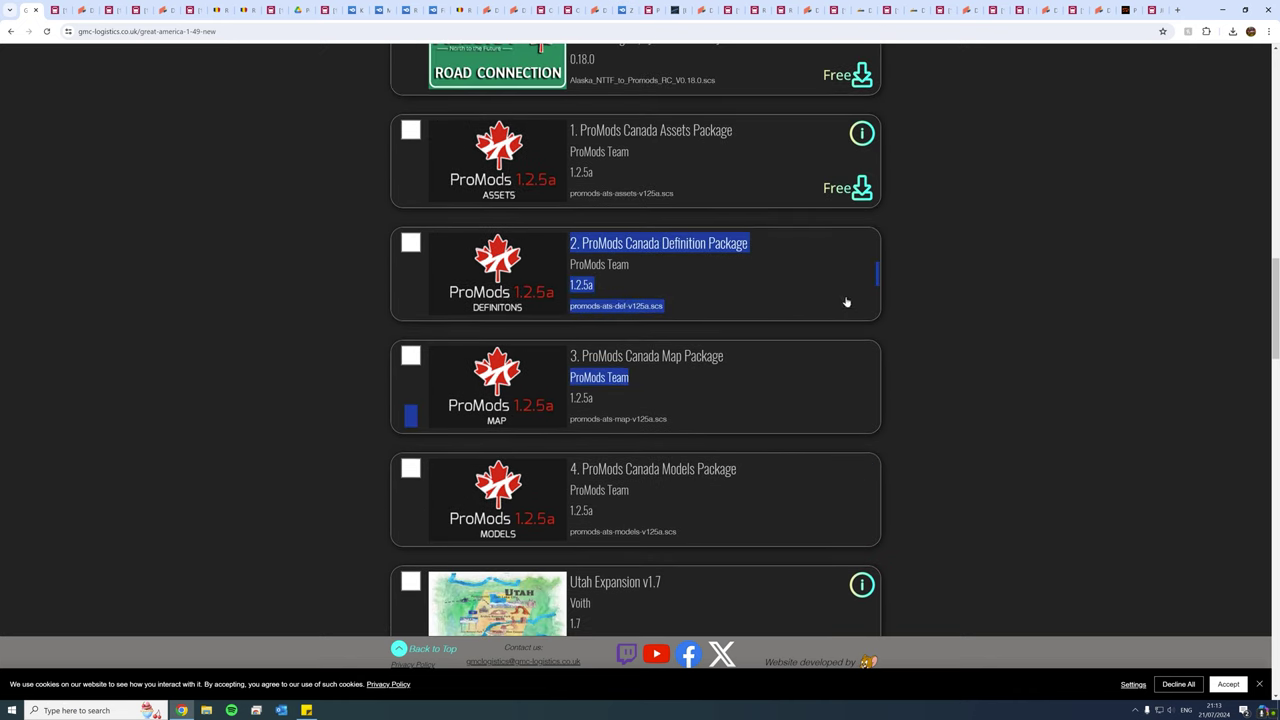
{"action": "scroll", "coordinate": [620, 385], "scroll_direction": "up", "scroll_amount": 2}
{"action": "left_click", "coordinate": [627, 351]}
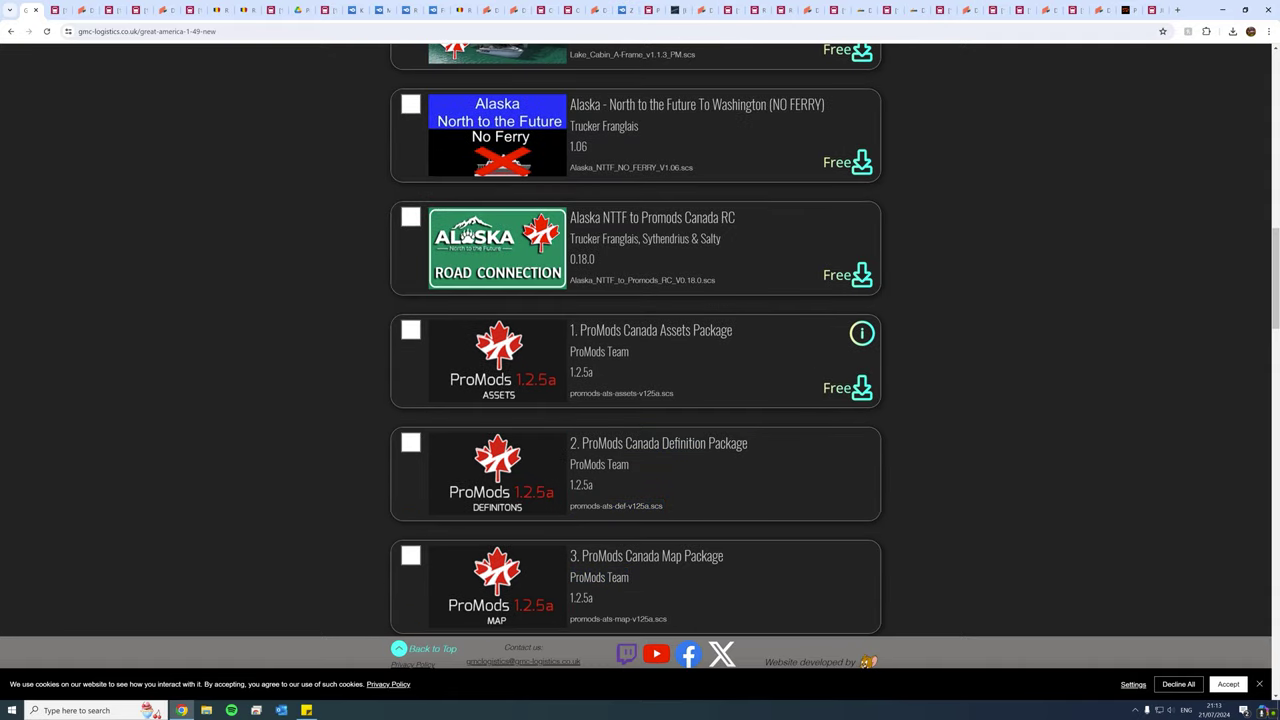
{"action": "left_click_drag", "start_coordinate": [684, 351], "coordinate": [610, 325]}
{"action": "scroll", "coordinate": [668, 276], "scroll_direction": "down", "scroll_amount": 2}
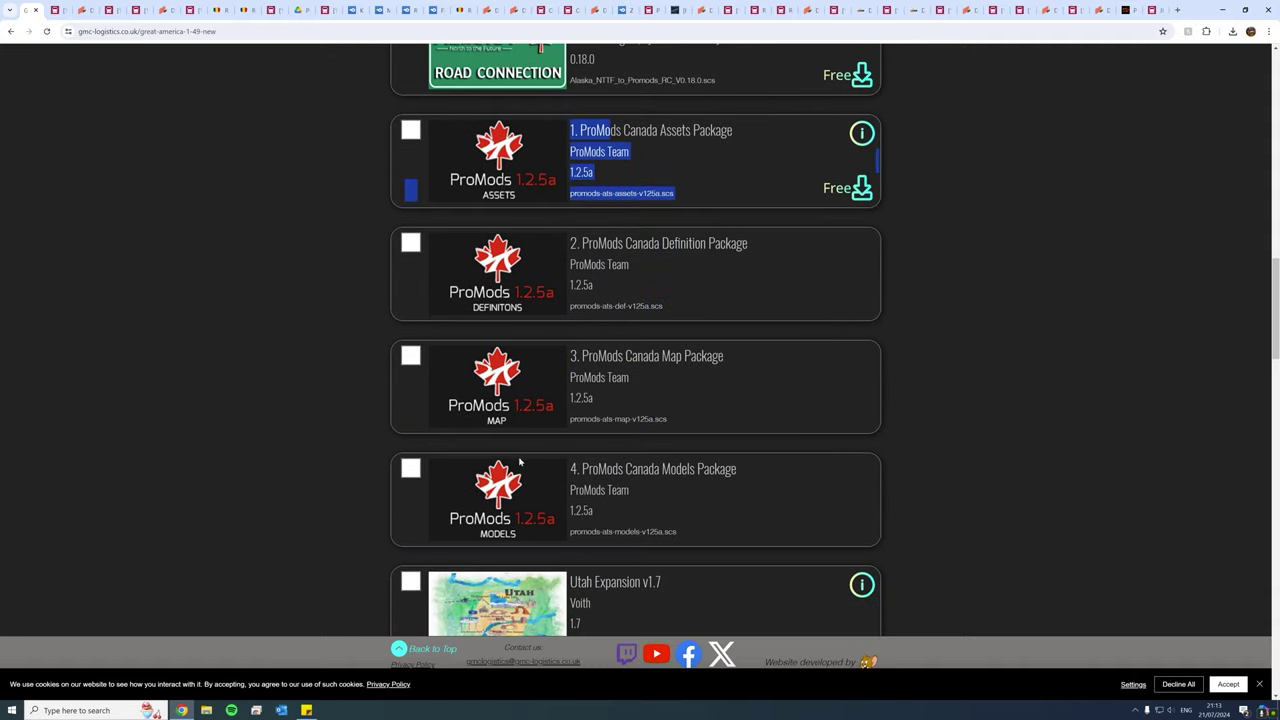
{"action": "left_click", "coordinate": [668, 276]}
{"action": "scroll", "coordinate": [645, 268], "scroll_direction": "up", "scroll_amount": 2}
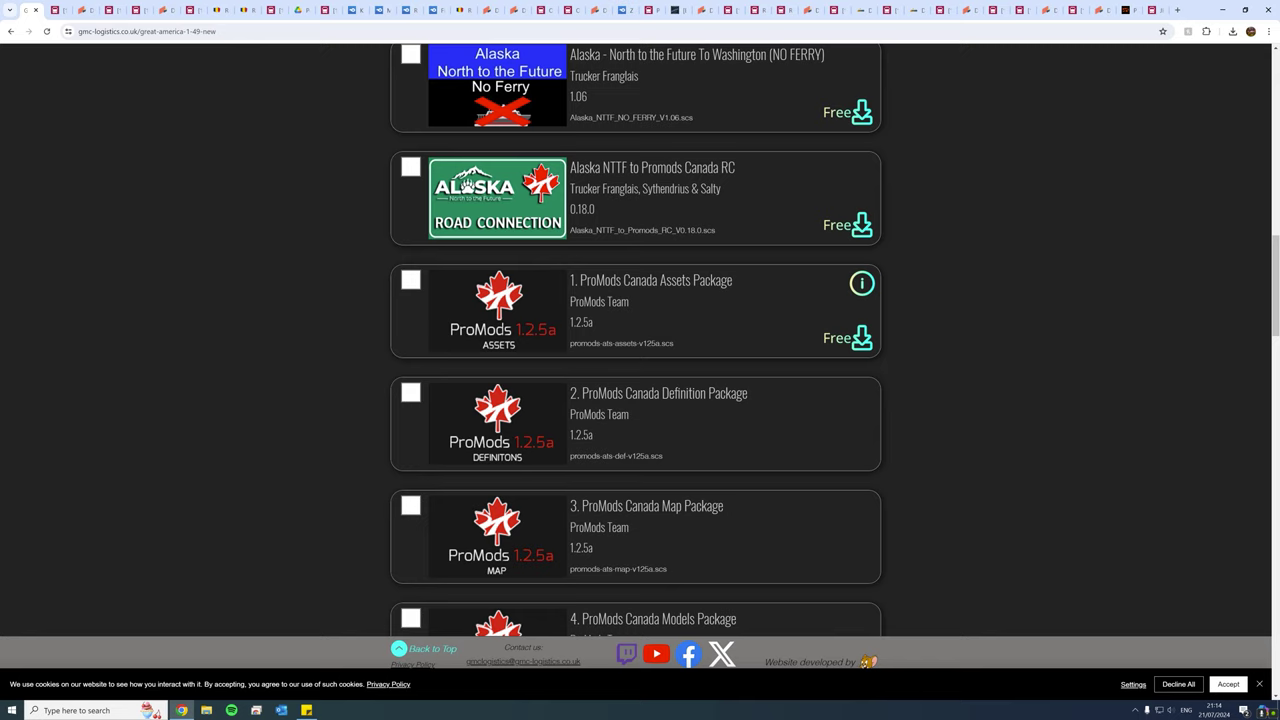
{"action": "left_click_drag", "start_coordinate": [590, 280], "coordinate": [723, 517]}
{"action": "left_click", "coordinate": [988, 414]}
{"action": "scroll", "coordinate": [729, 267], "scroll_direction": "up", "scroll_amount": 3}
{"action": "scroll", "coordinate": [729, 267], "scroll_direction": "up", "scroll_amount": 6}
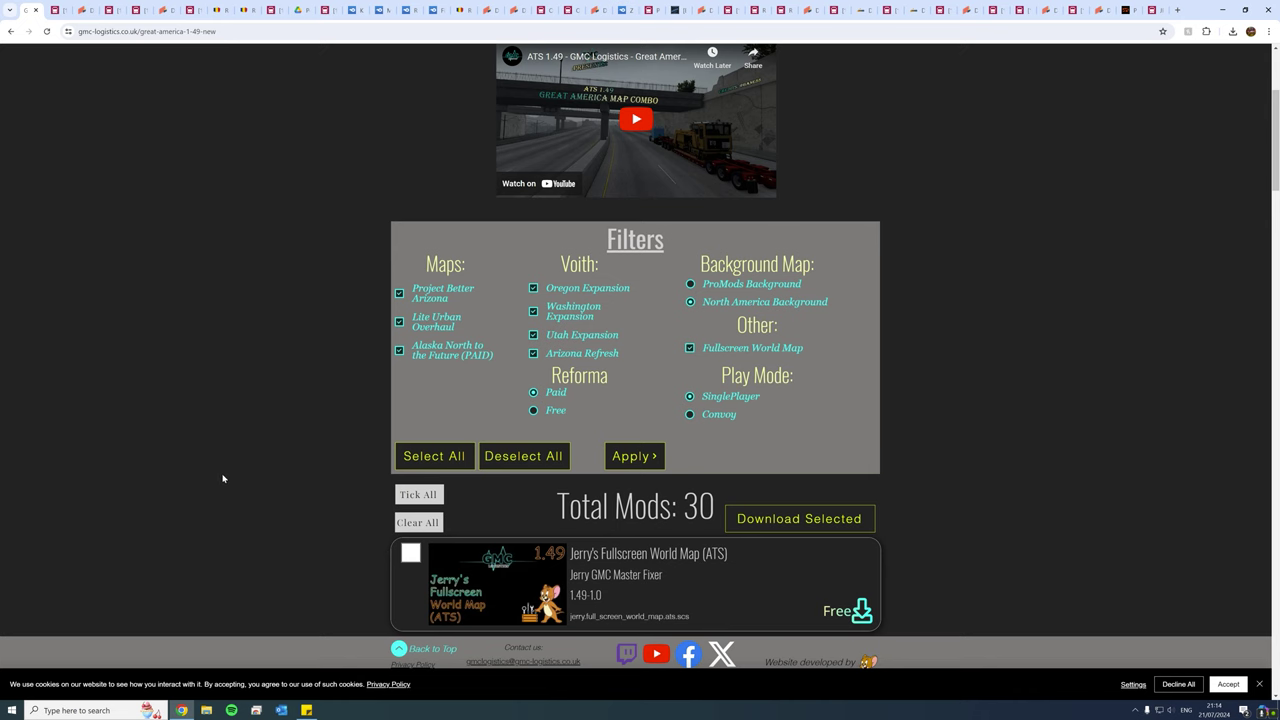
In File Explorer, open Documents > Euro Truck Simulator 2 > mod and browse its 186 items
{"action": "key", "text": "super+e"}
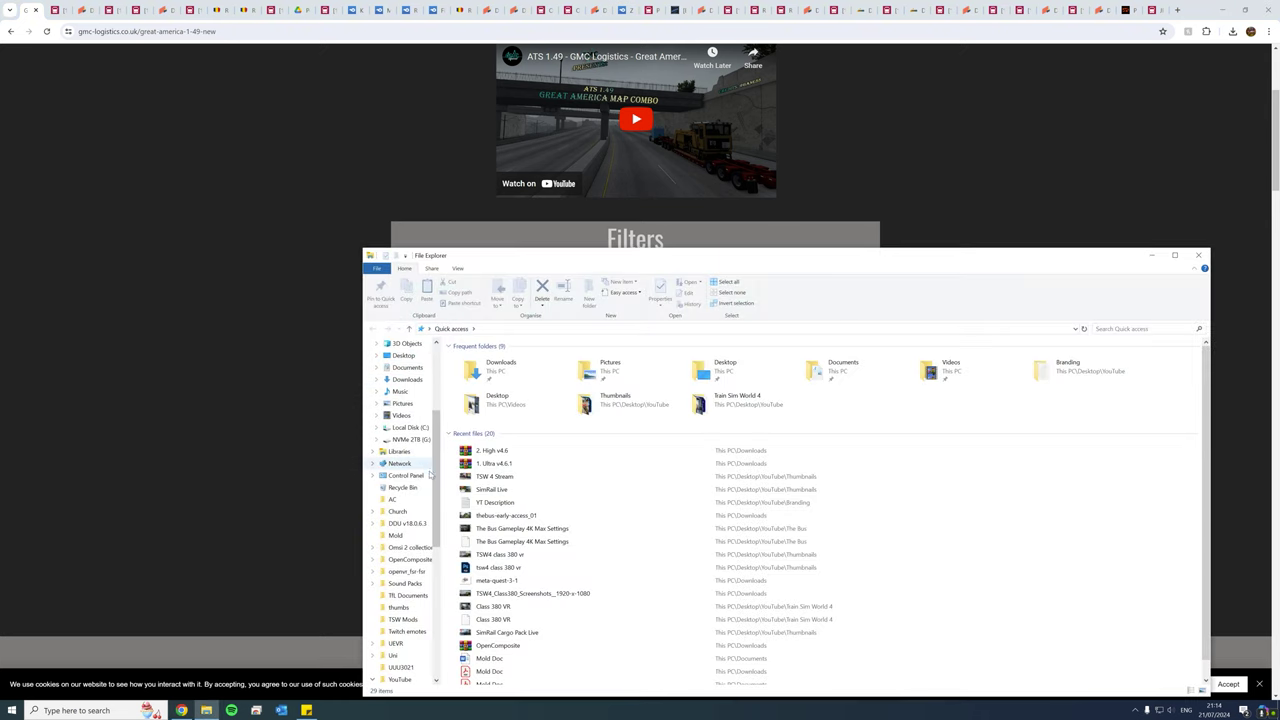
{"action": "left_click", "coordinate": [405, 367]}
{"action": "scroll", "coordinate": [491, 460], "scroll_direction": "down", "scroll_amount": 3}
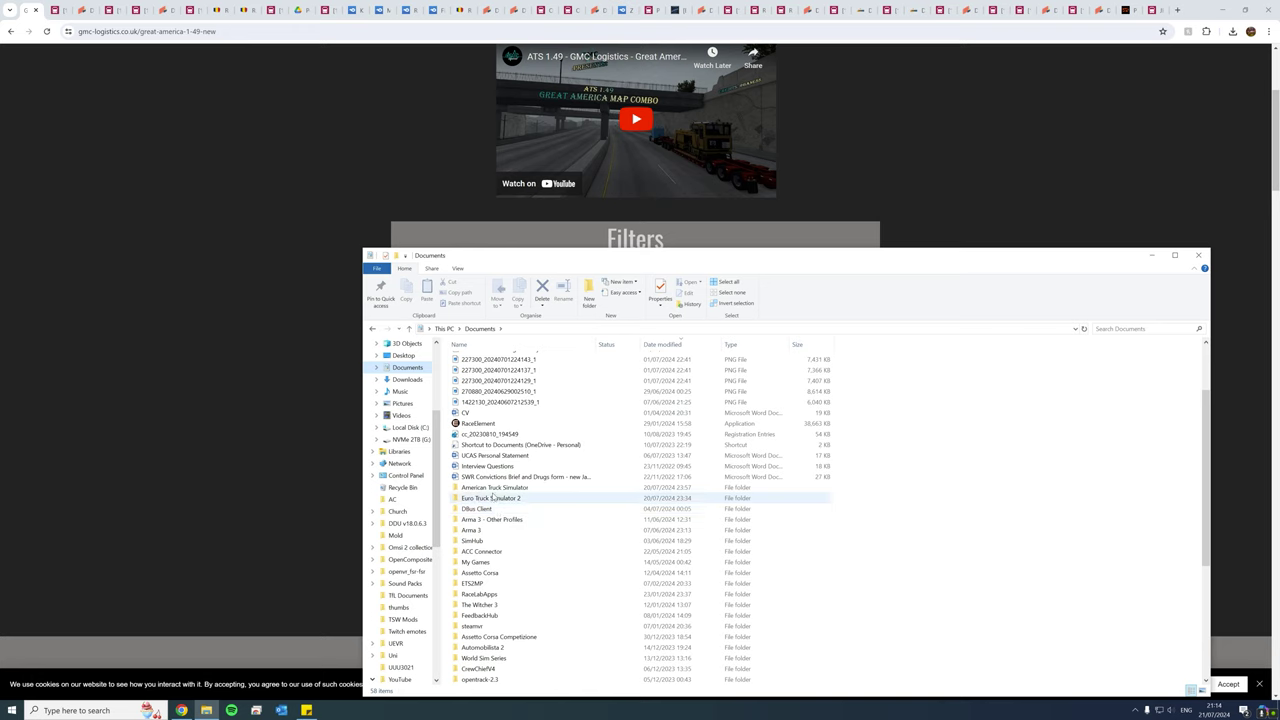
{"action": "double_click", "coordinate": [490, 497]}
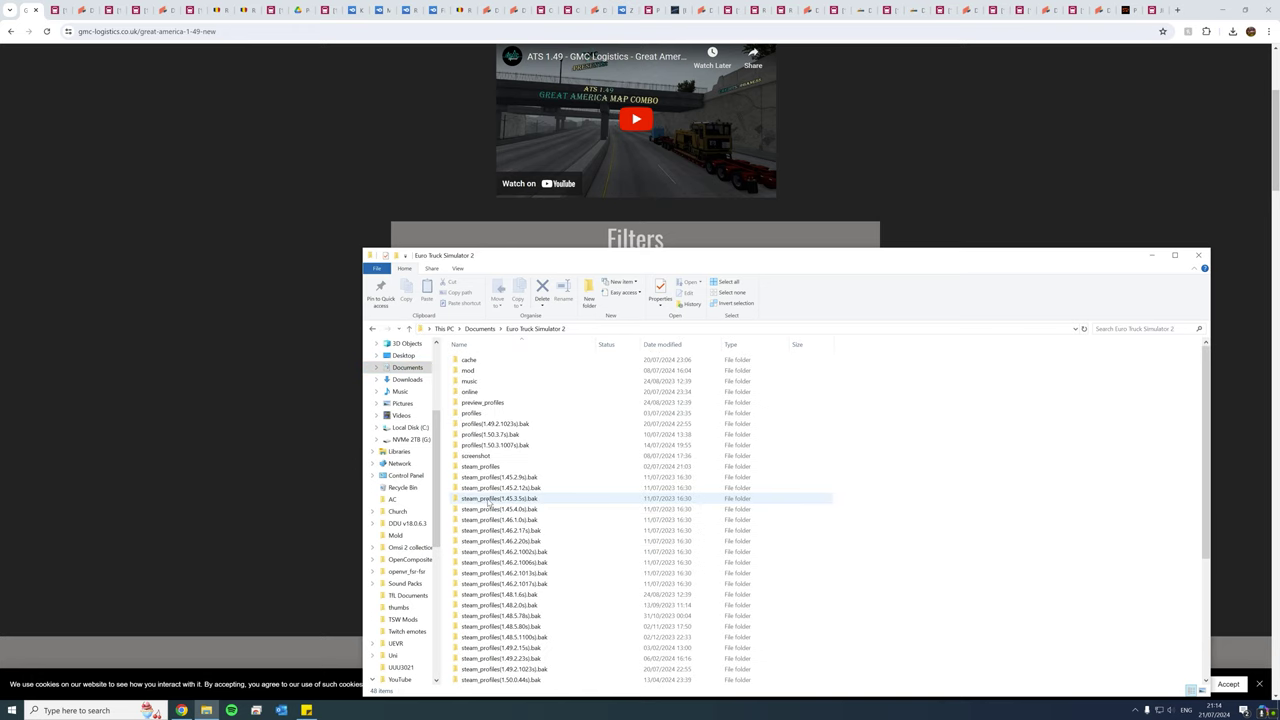
{"action": "double_click", "coordinate": [472, 371]}
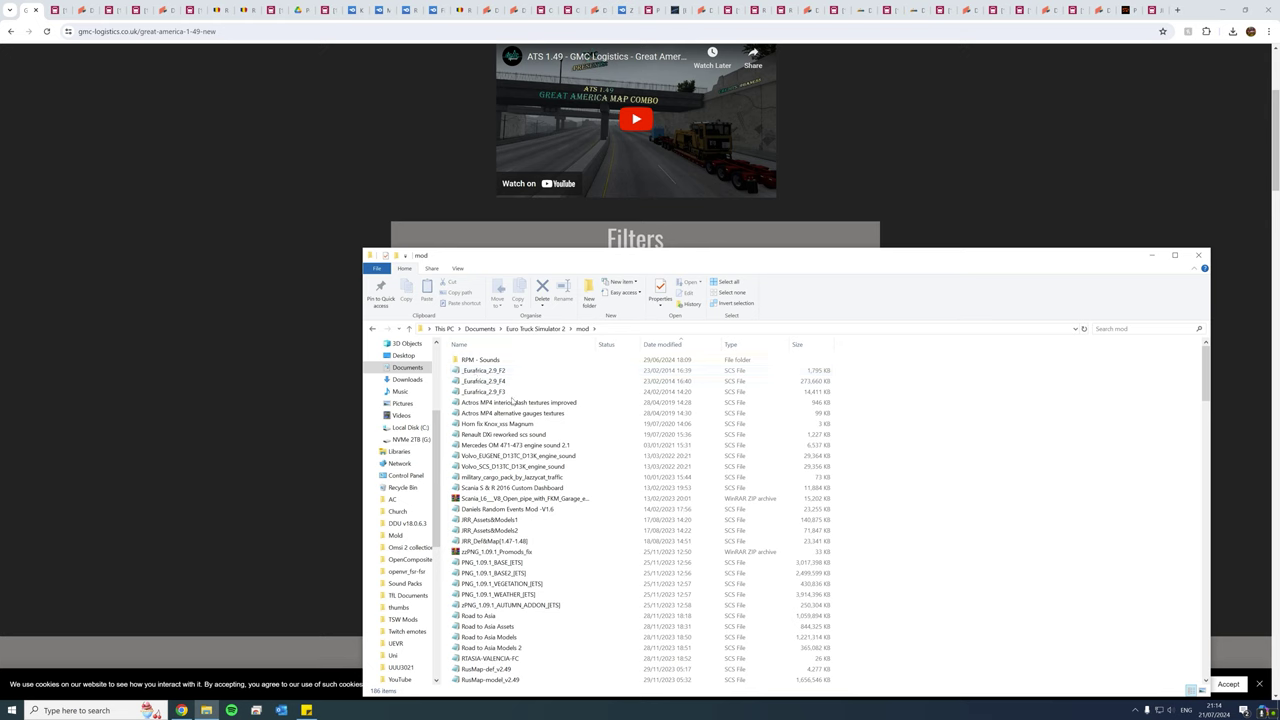
{"action": "scroll", "coordinate": [553, 477], "scroll_direction": "down", "scroll_amount": 15}
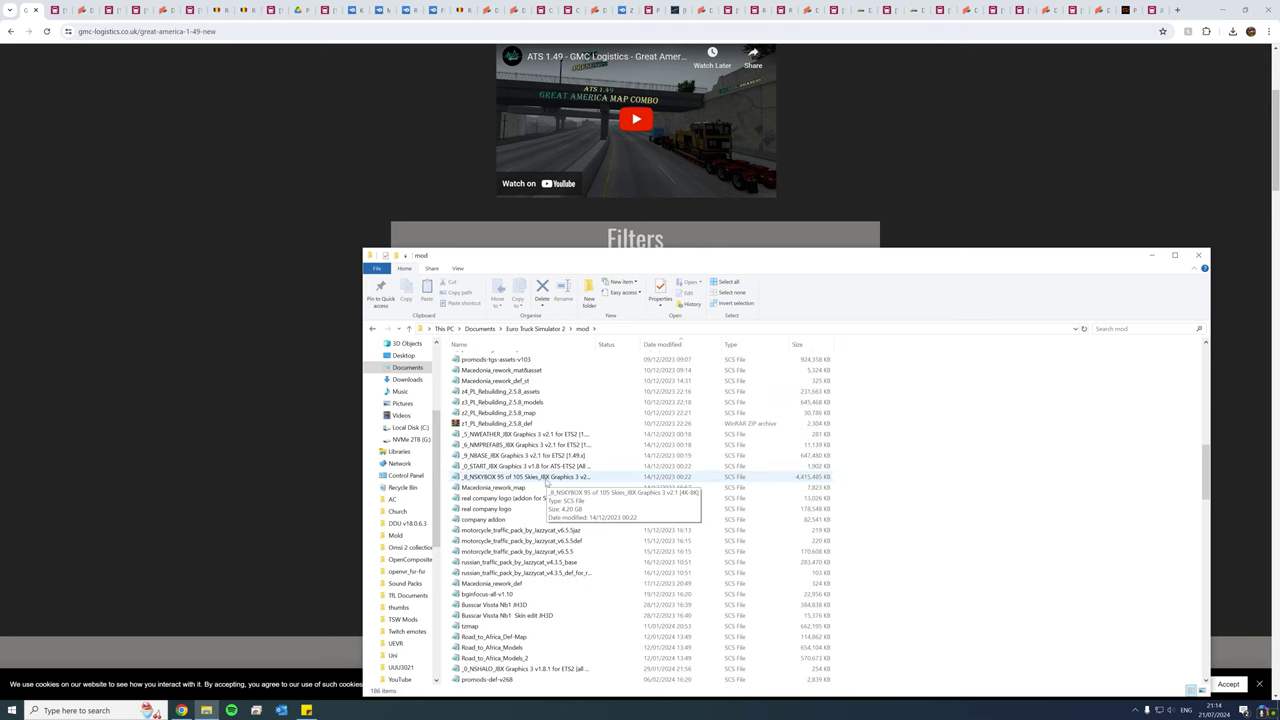
{"action": "scroll", "coordinate": [550, 480], "scroll_direction": "down", "scroll_amount": 8}
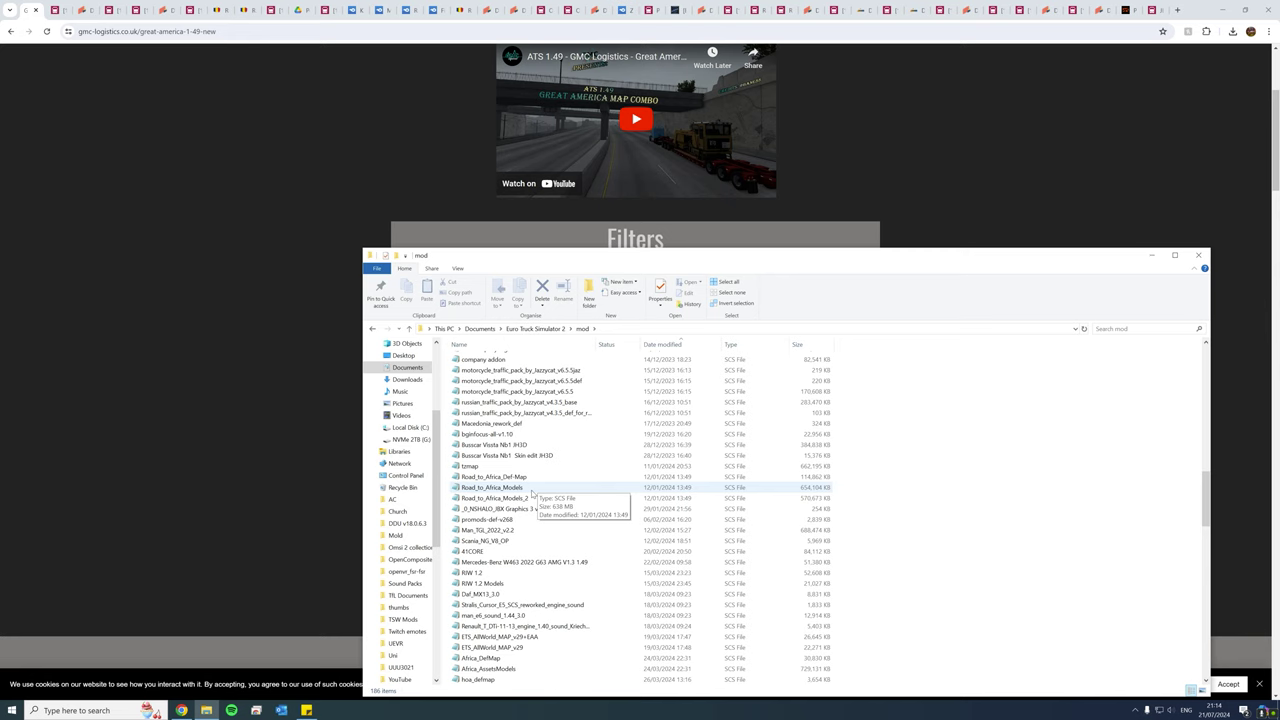
{"action": "scroll", "coordinate": [534, 493], "scroll_direction": "down", "scroll_amount": 8}
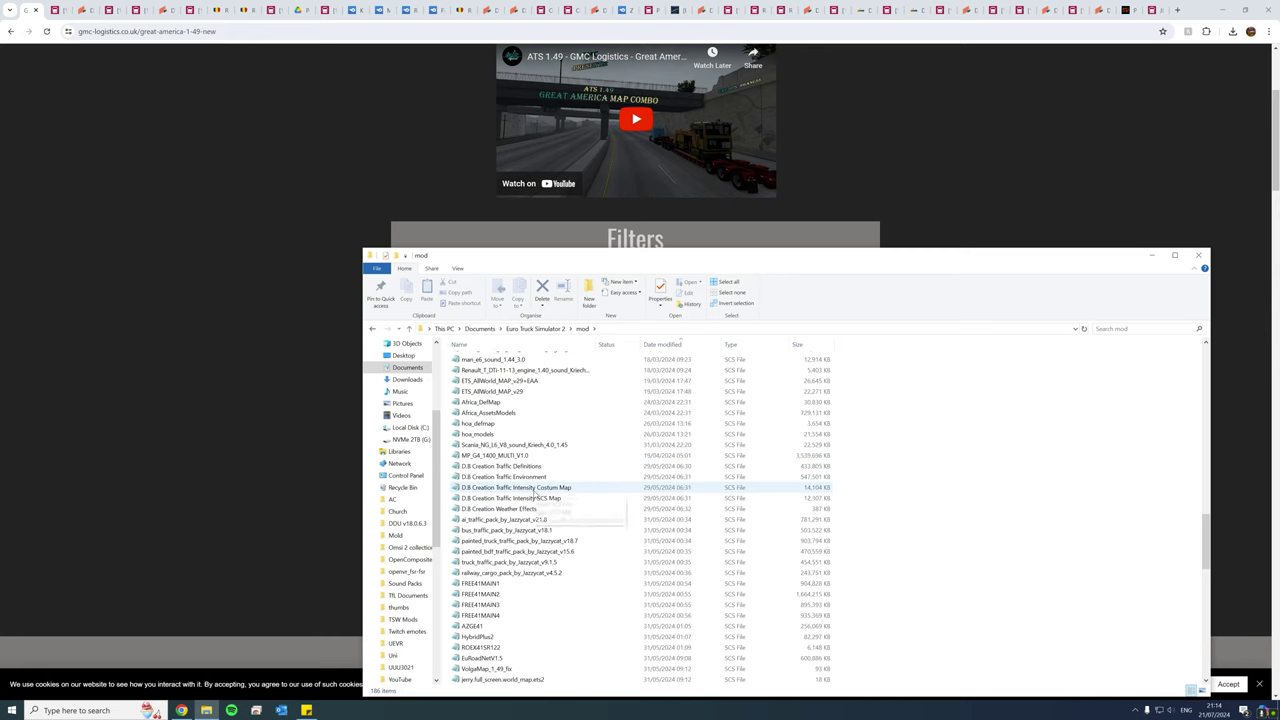